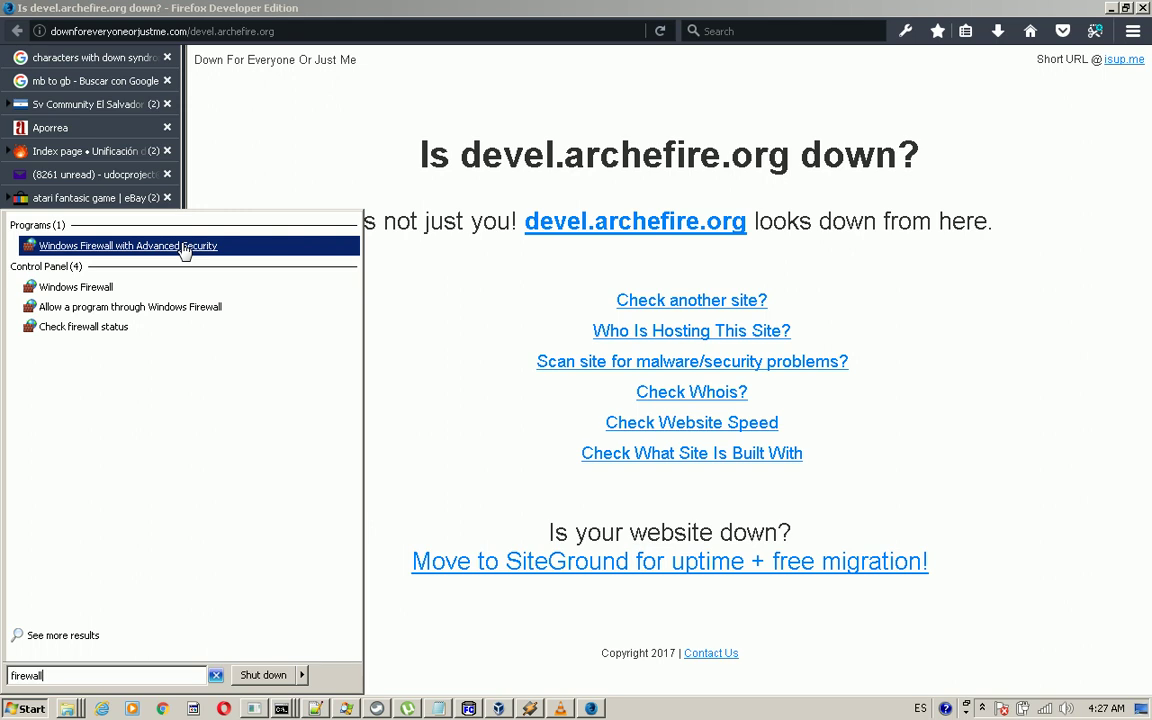
# Open Windows Firewall with Advanced Security and start a new rule for inbound connections
pyautogui.click(185, 248)
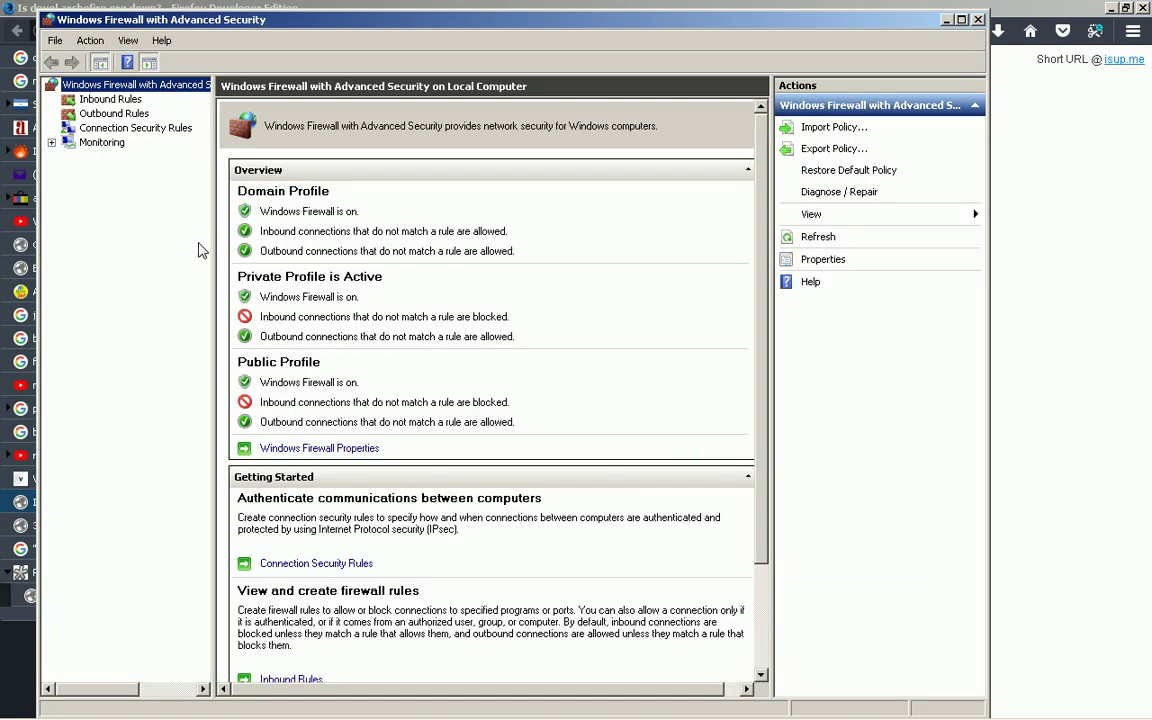
pyautogui.click(125, 103)
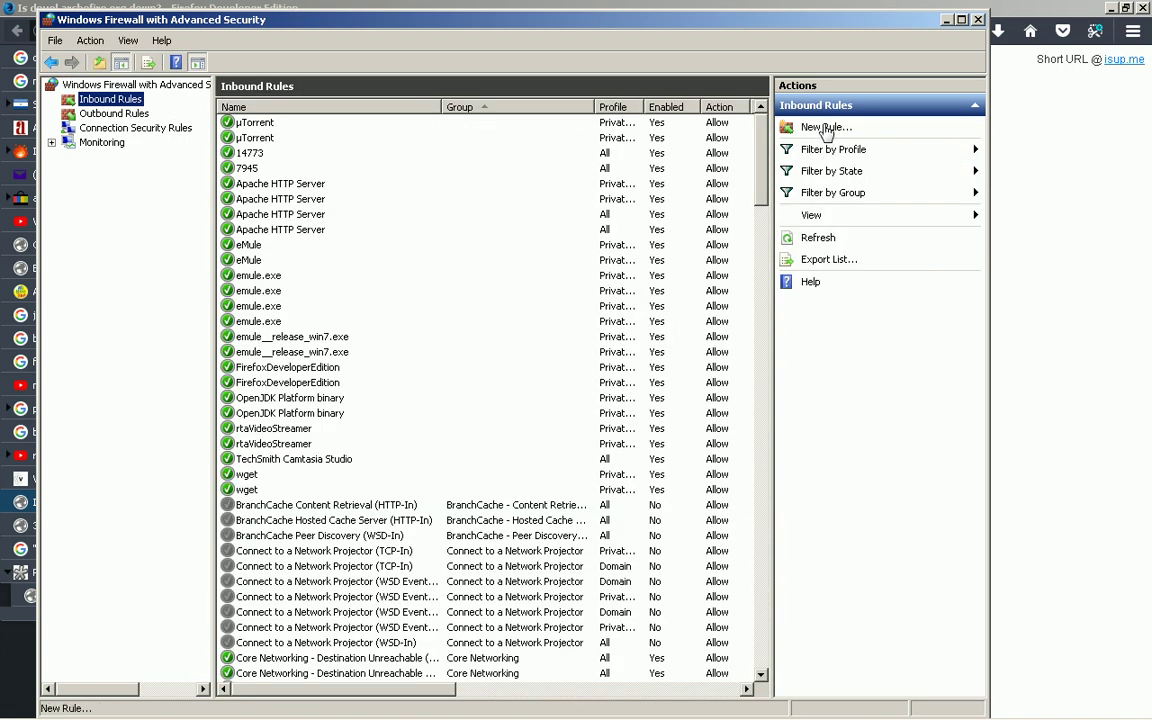
pyautogui.click(826, 128)
pyautogui.hotkey('alt', 'Tab')
pyautogui.press('F5')
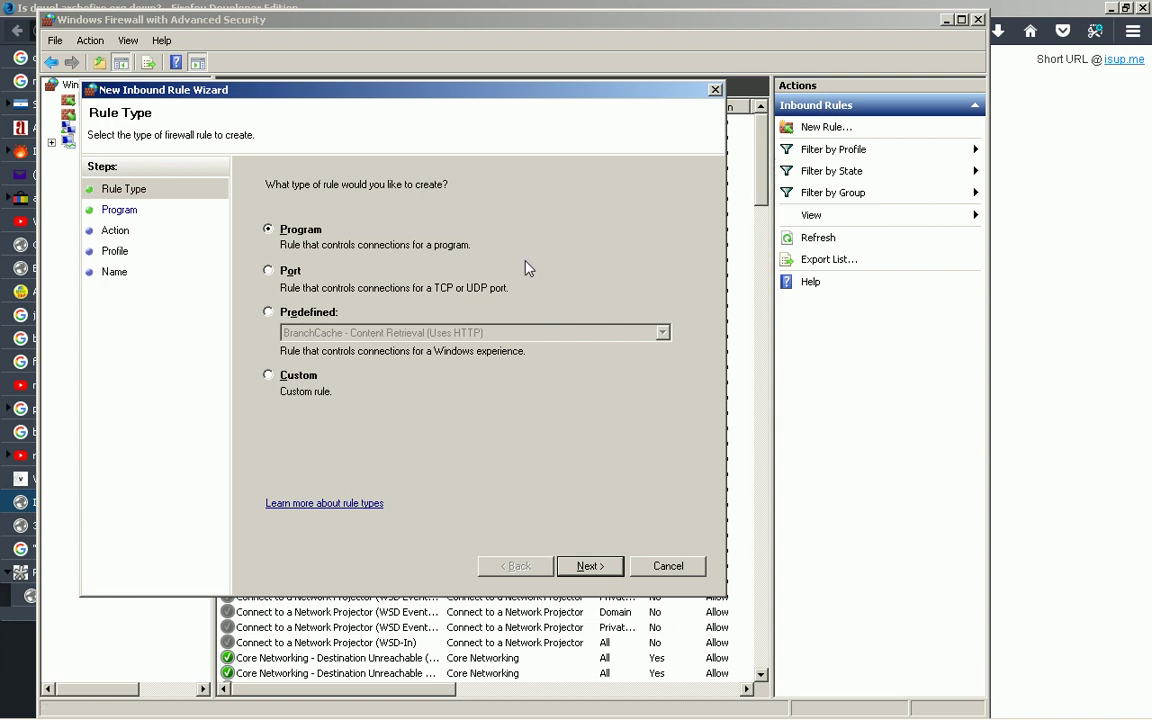
# Make the inbound rule a port rule for TCP on specific local ports 80,443,8080
pyautogui.click(268, 270)
pyautogui.click(590, 566)
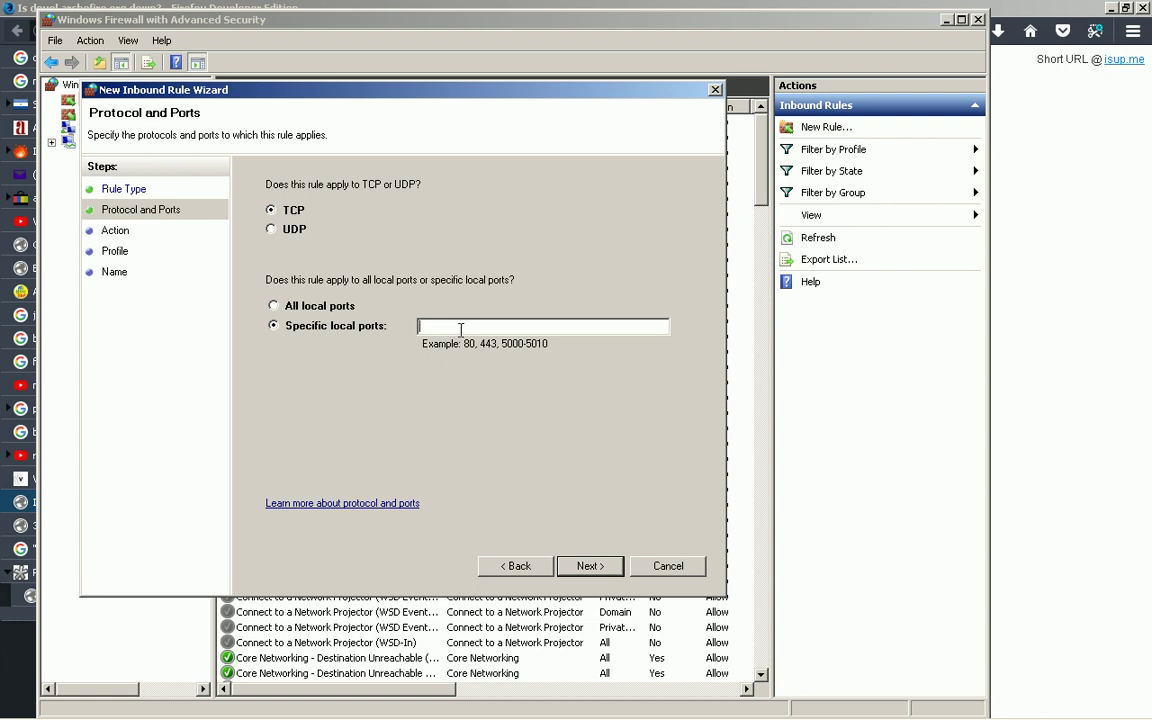
pyautogui.write('80')
pyautogui.write(',443,8080')
pyautogui.click(614, 569)
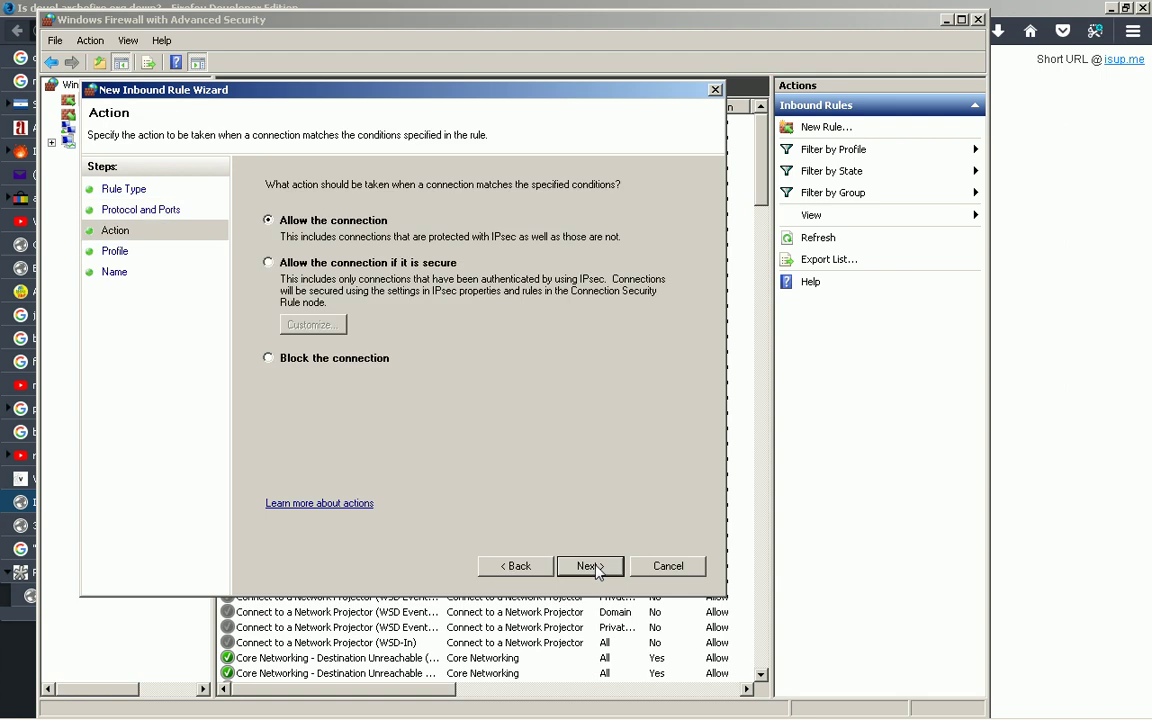
# Allow the connection on the Domain, Private and Public profiles and name the inbound rule 80_443_8080_tcpin
pyautogui.click(593, 567)
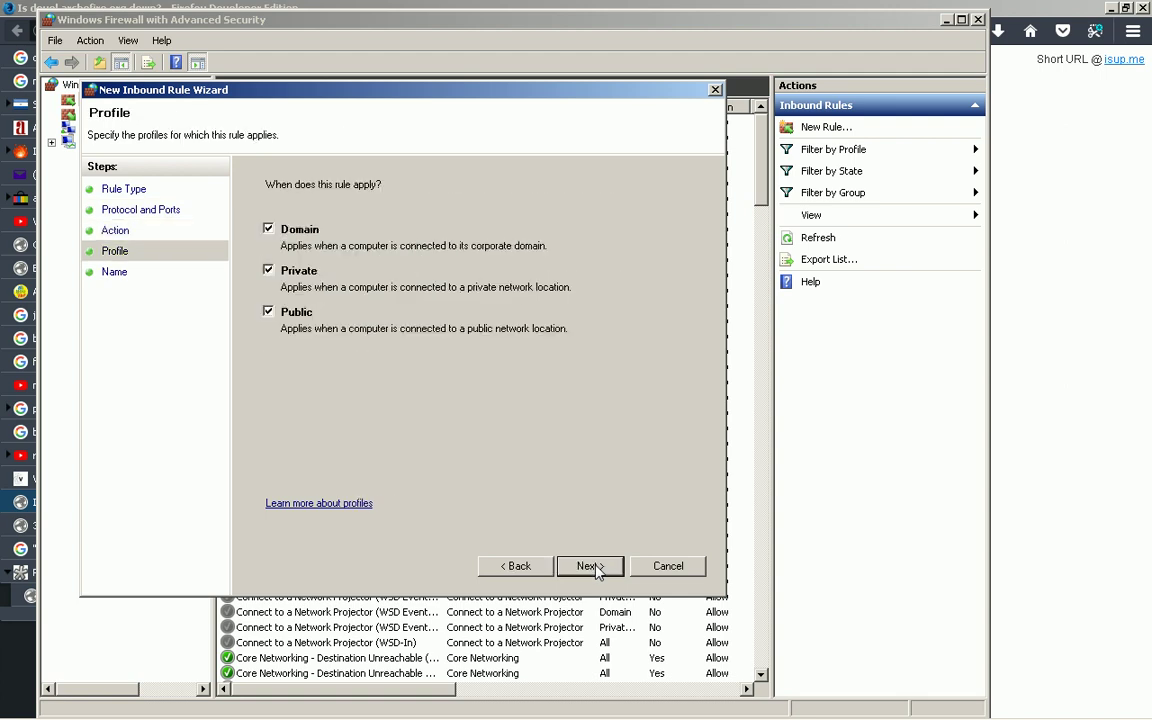
pyautogui.click(591, 567)
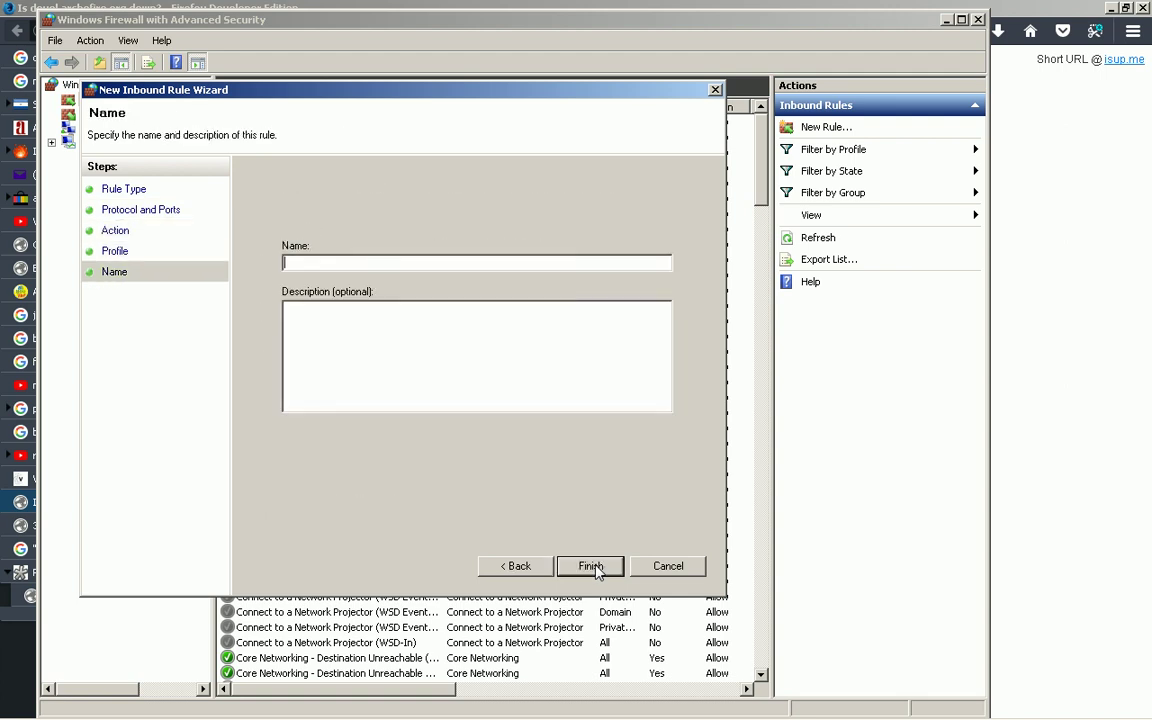
pyautogui.write('80_443_8080_tcpin')
pyautogui.press('Return')
# Switch to Firefox to recheck whether devel.archefire.org is reachable, and return to the firewall's inbound rules
pyautogui.hotkey('alt', 'Tab')
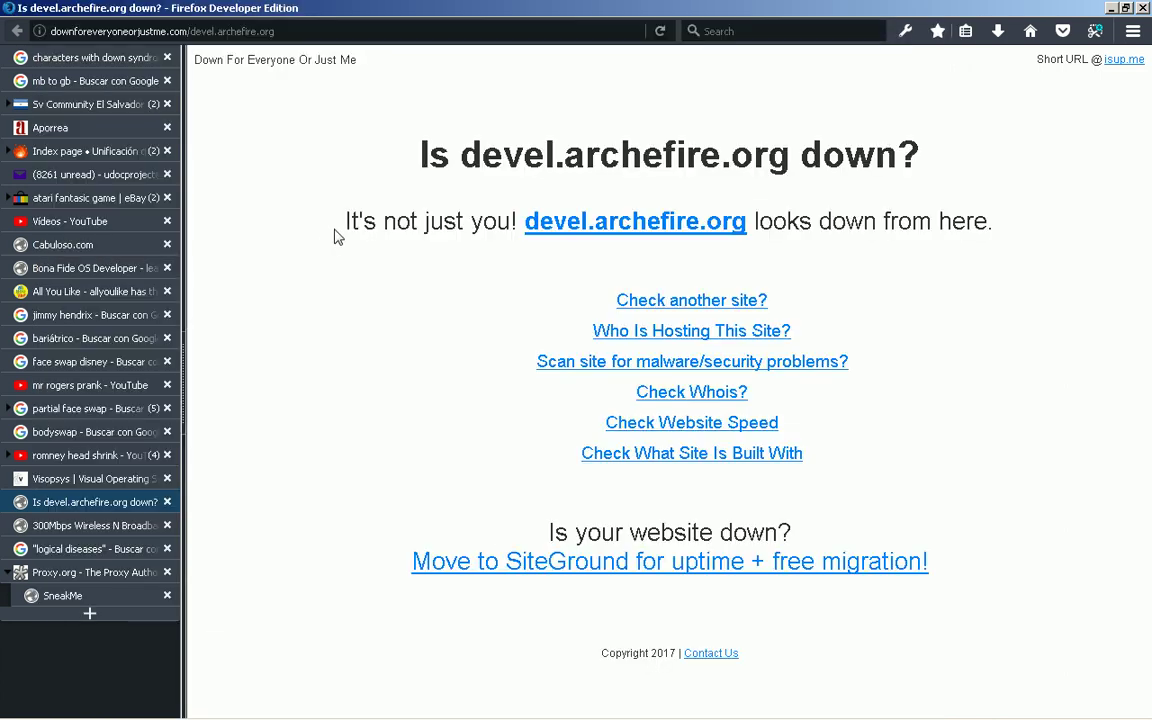
pyautogui.hotkey('alt', 'Tab')
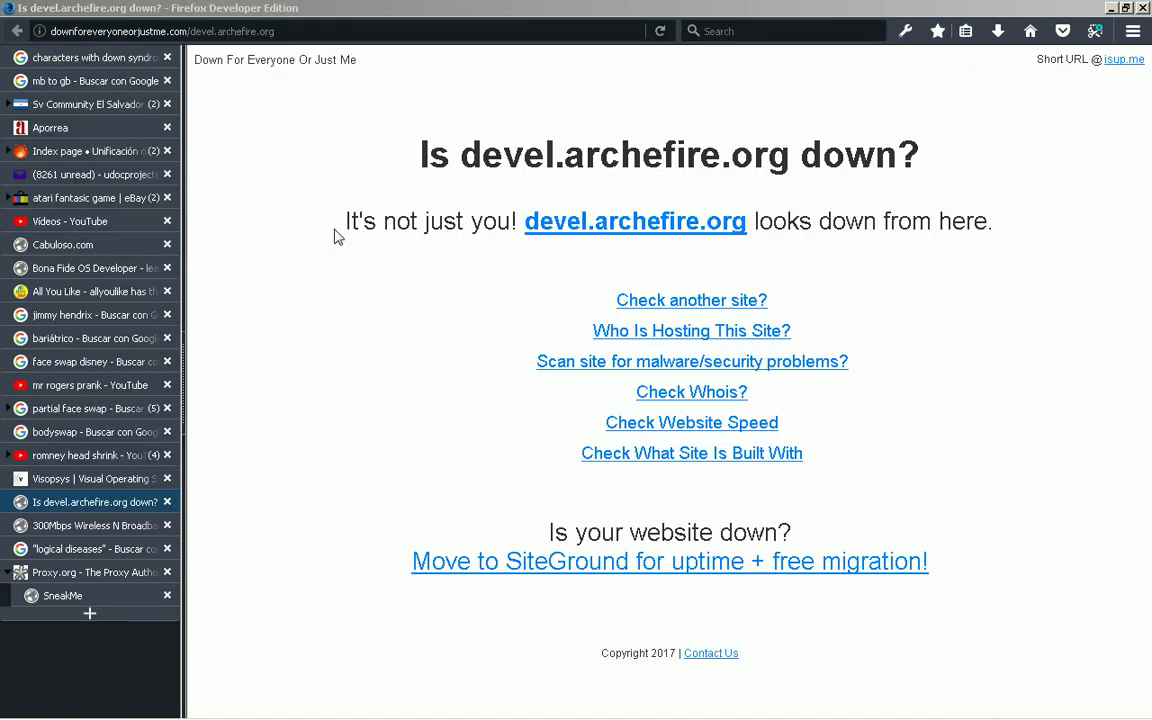
pyautogui.hotkey('alt', 'Tab')
pyautogui.hotkey('alt', 'Tab')
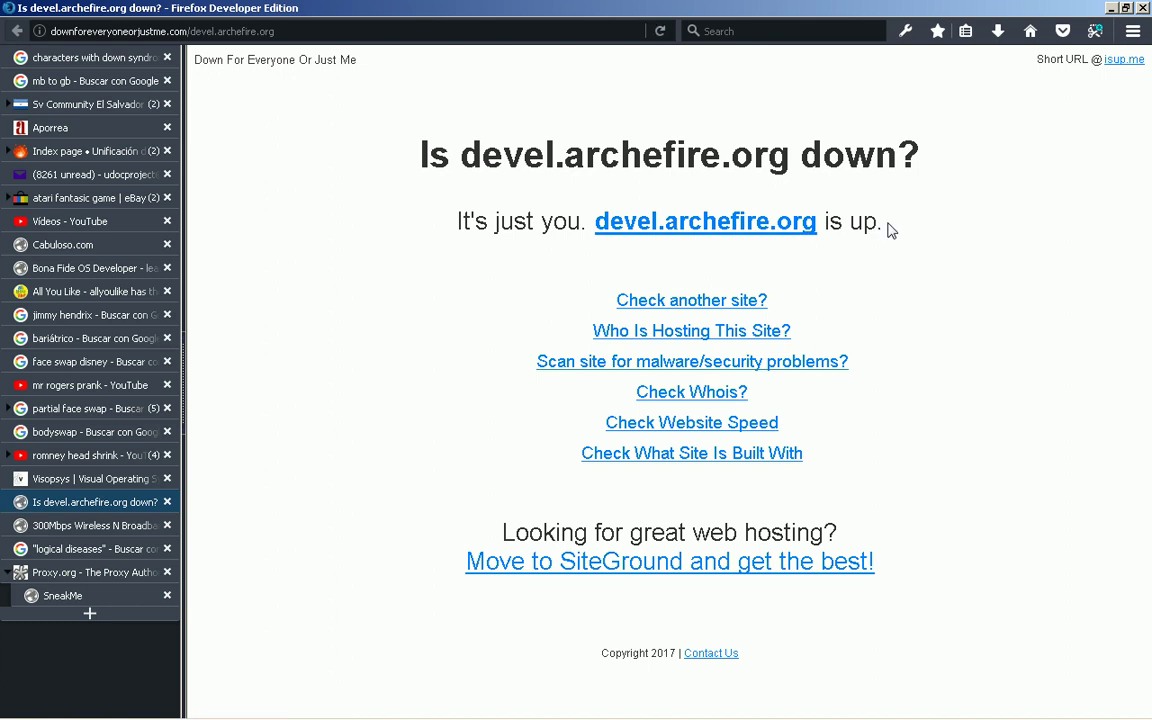
pyautogui.hotkey('alt', 'Tab')
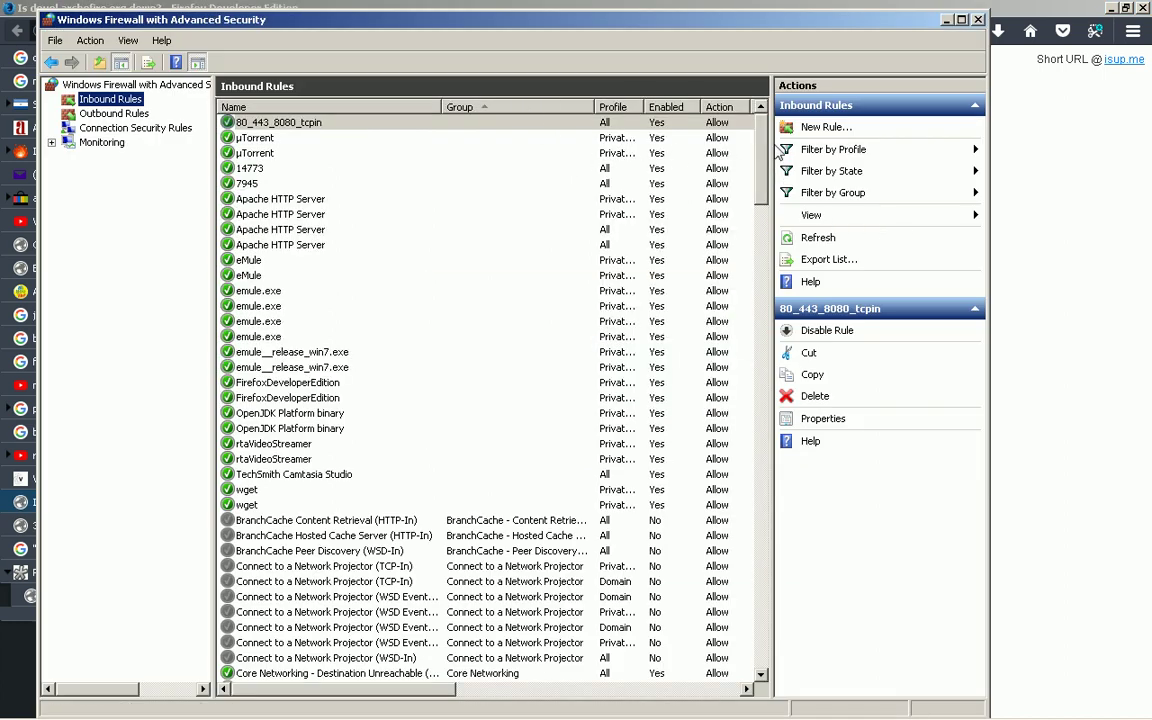
# Start a second inbound port rule and set its specific local ports to 80,443,8080
pyautogui.click(815, 127)
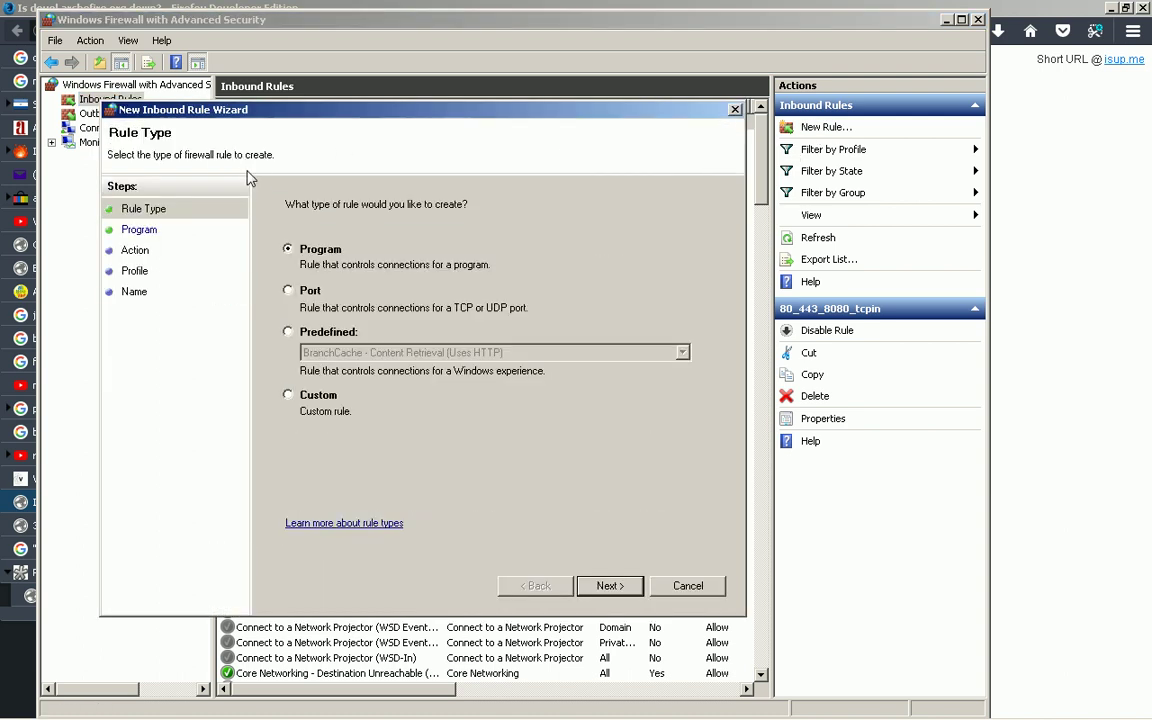
pyautogui.click(306, 297)
pyautogui.click(609, 587)
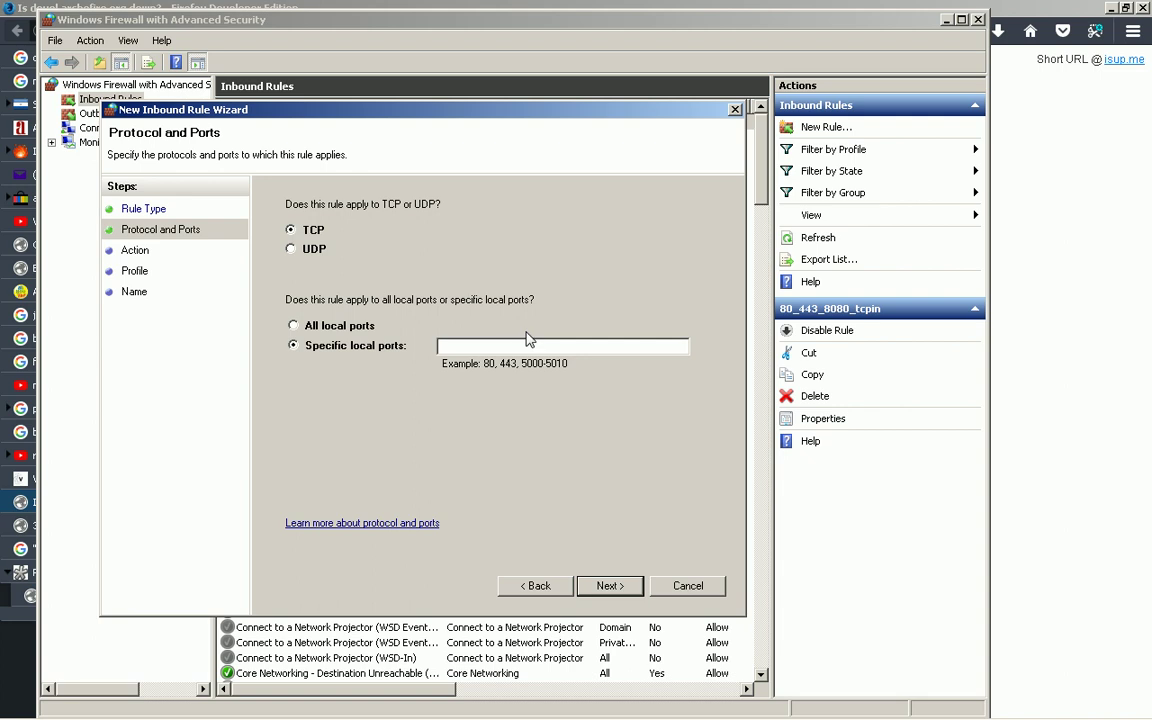
pyautogui.write('80,443,8080')
pyautogui.click(607, 583)
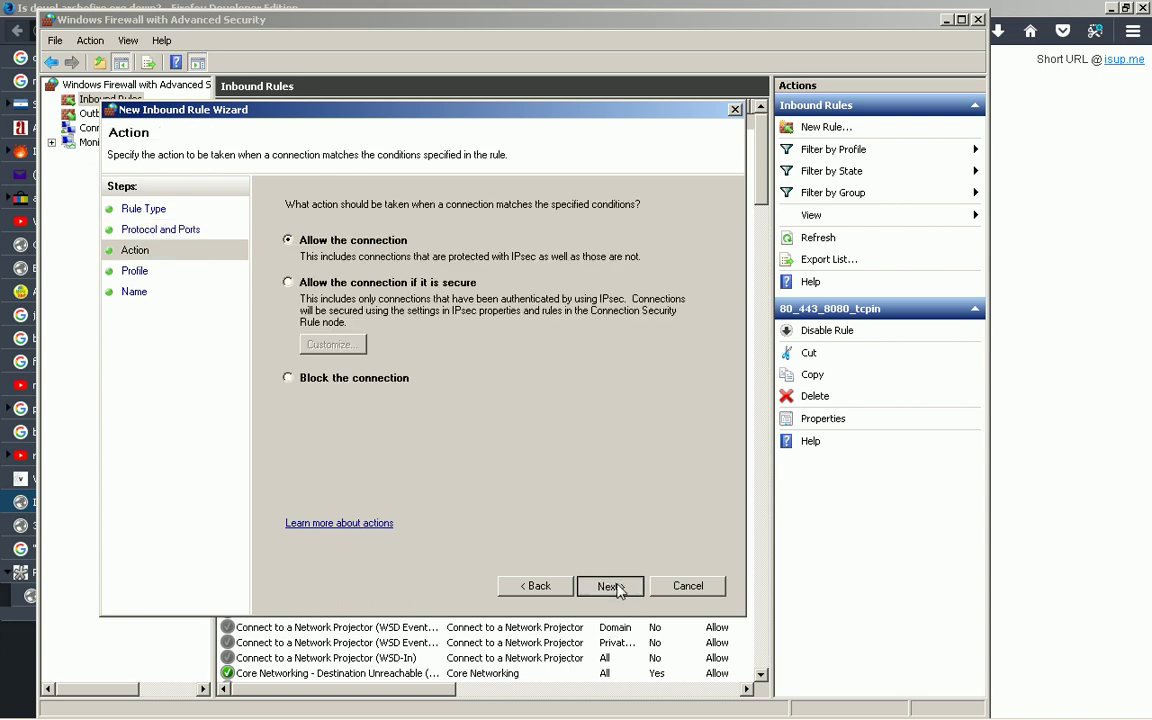
# Allow the connection on all three profiles and finish the second inbound rule as 80_443_8080_udpin
pyautogui.click(608, 585)
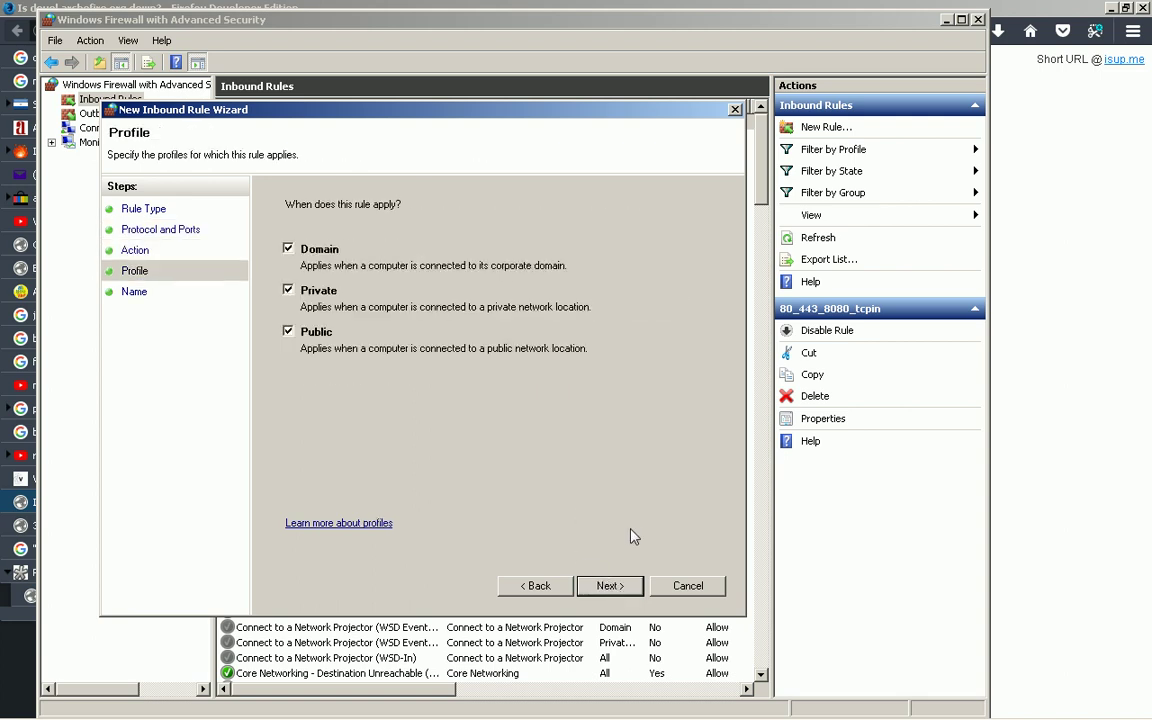
pyautogui.click(608, 585)
pyautogui.write('8')
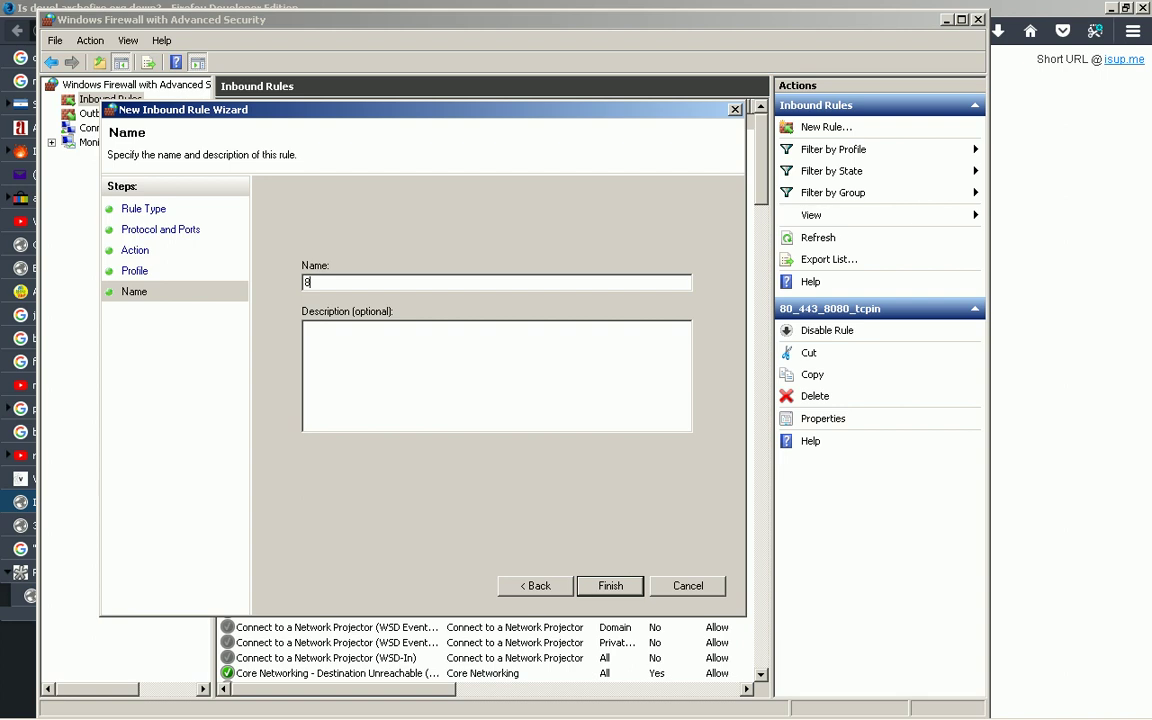
pyautogui.write('0_443_8080_udpin')
pyautogui.press('Return')
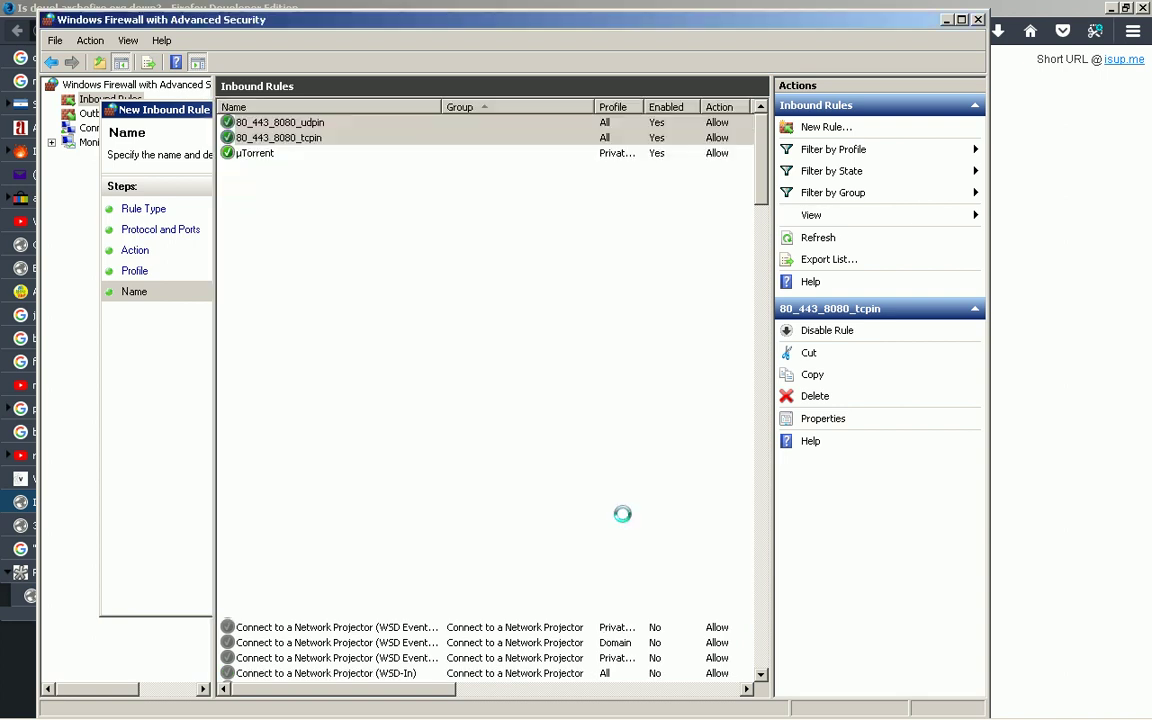
pyautogui.click(252, 137)
# Start a new outbound port rule for TCP and enter the specific remote ports as 80_443_8080
pyautogui.click(140, 114)
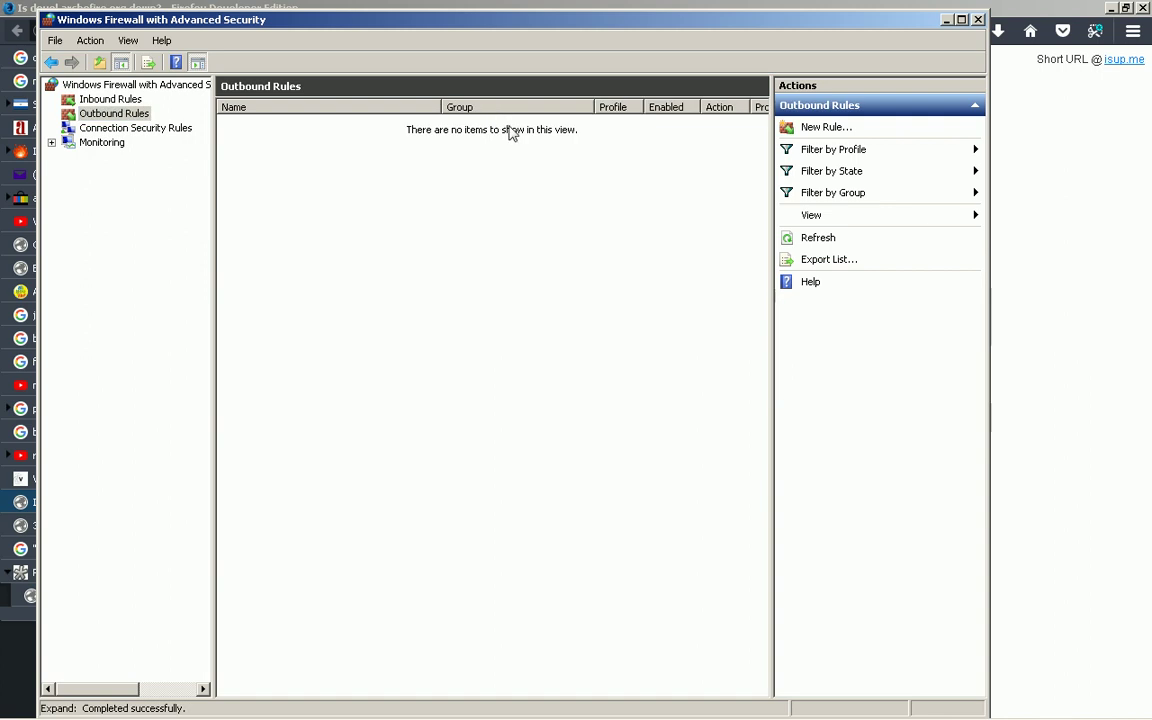
pyautogui.click(815, 128)
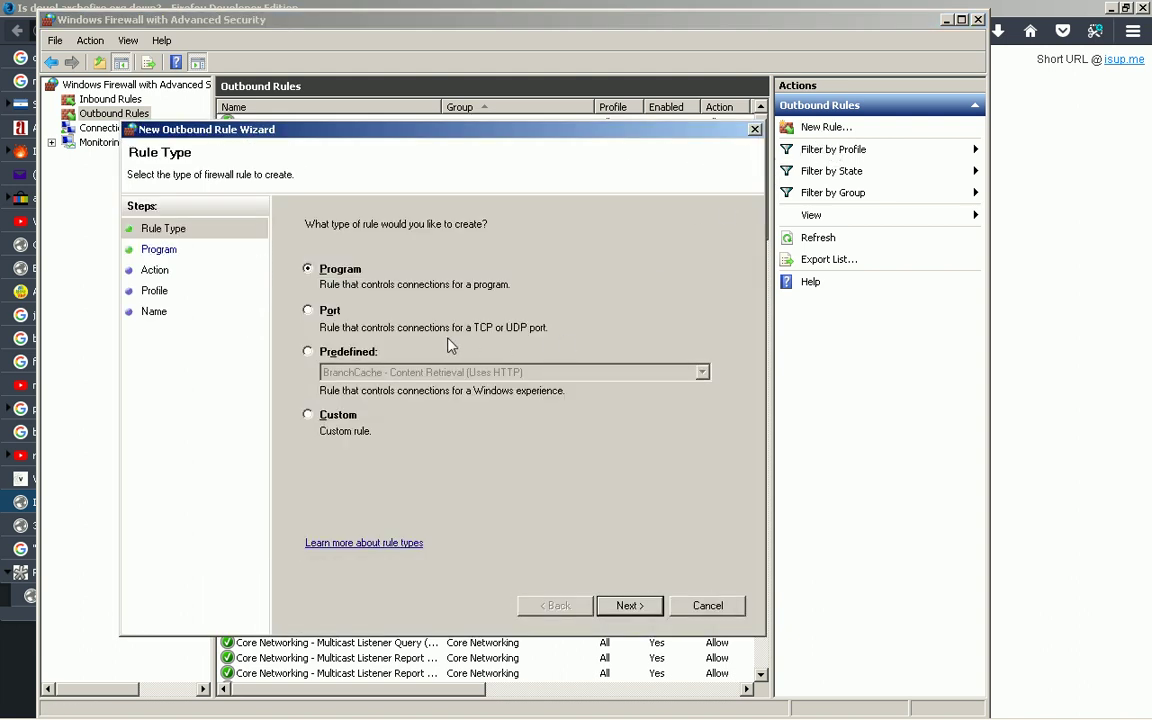
pyautogui.click(308, 310)
pyautogui.click(620, 604)
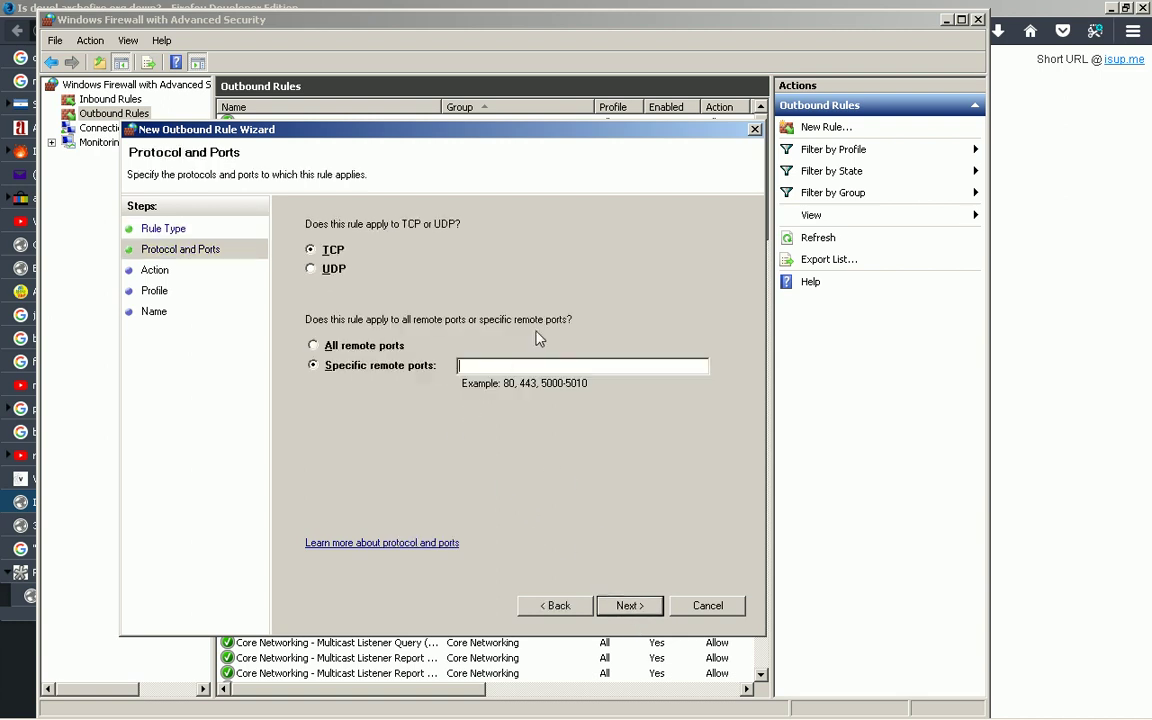
pyautogui.write('80,443,8080')
pyautogui.click(630, 607)
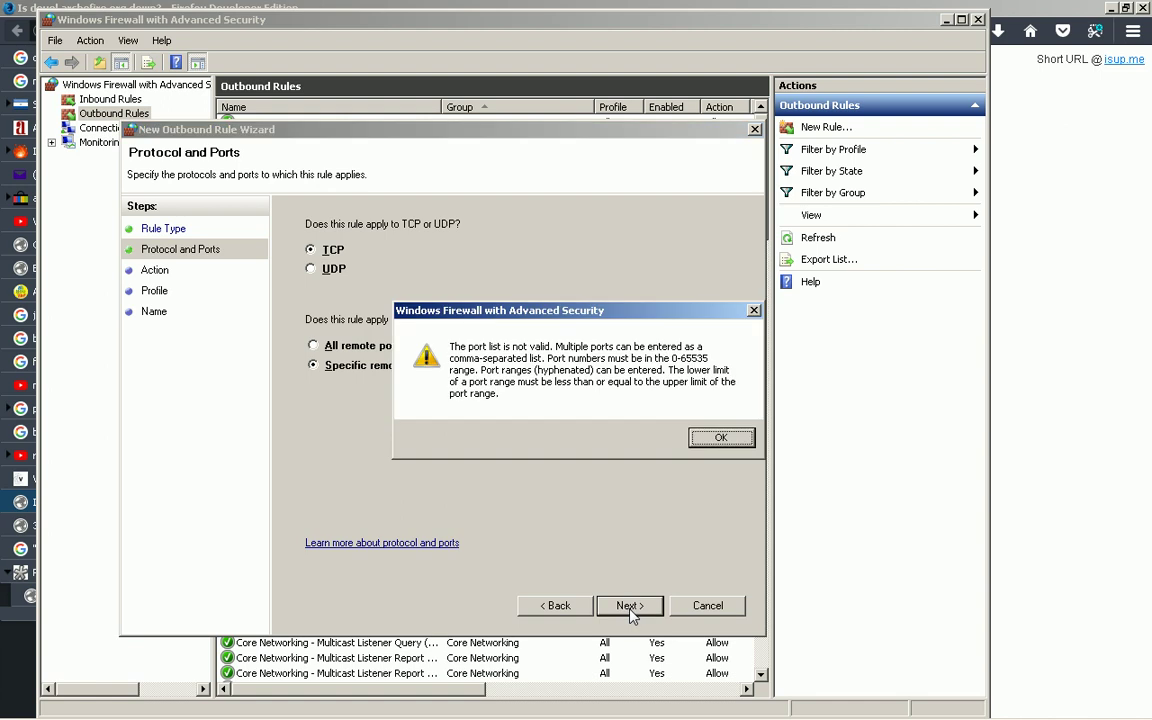
pyautogui.press('Return')
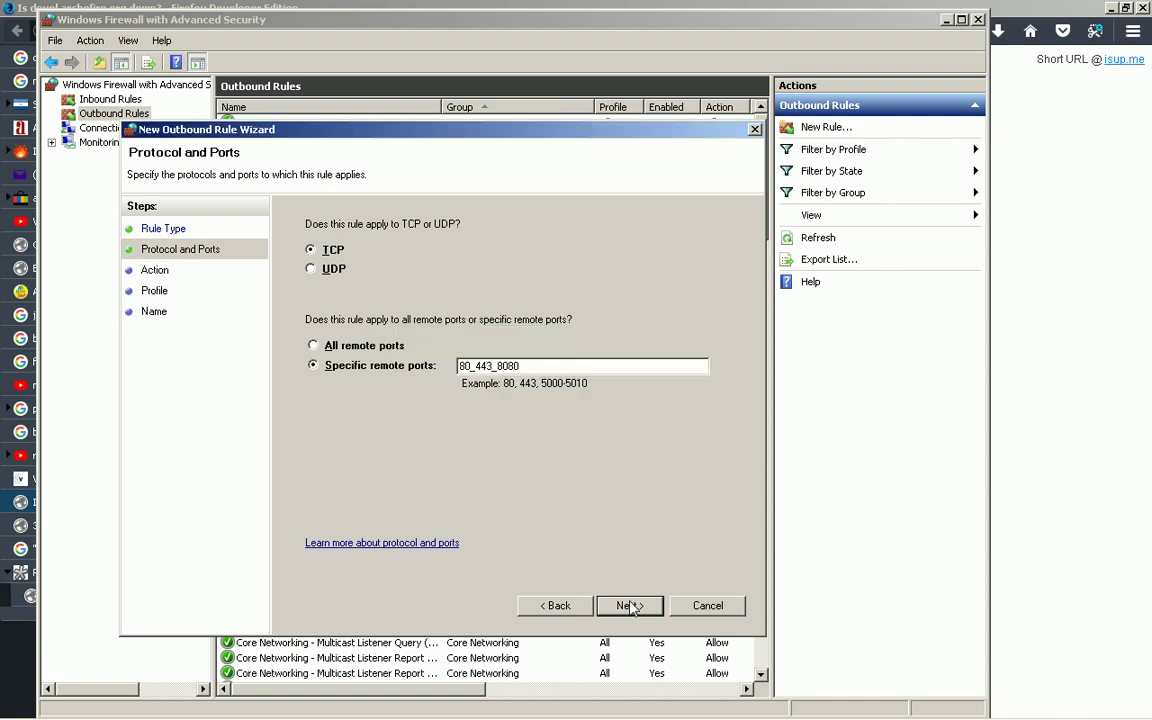
# Correct the outbound rule's remote port list to the comma-separated 80,443,8080 and accept it
pyautogui.hotkey('shift', 'Right')
pyautogui.write(',')
pyautogui.press('Right')
pyautogui.press('Right')
pyautogui.press('Right')
pyautogui.hotkey('shift', 'Right')
pyautogui.write(',')
pyautogui.click(648, 612)
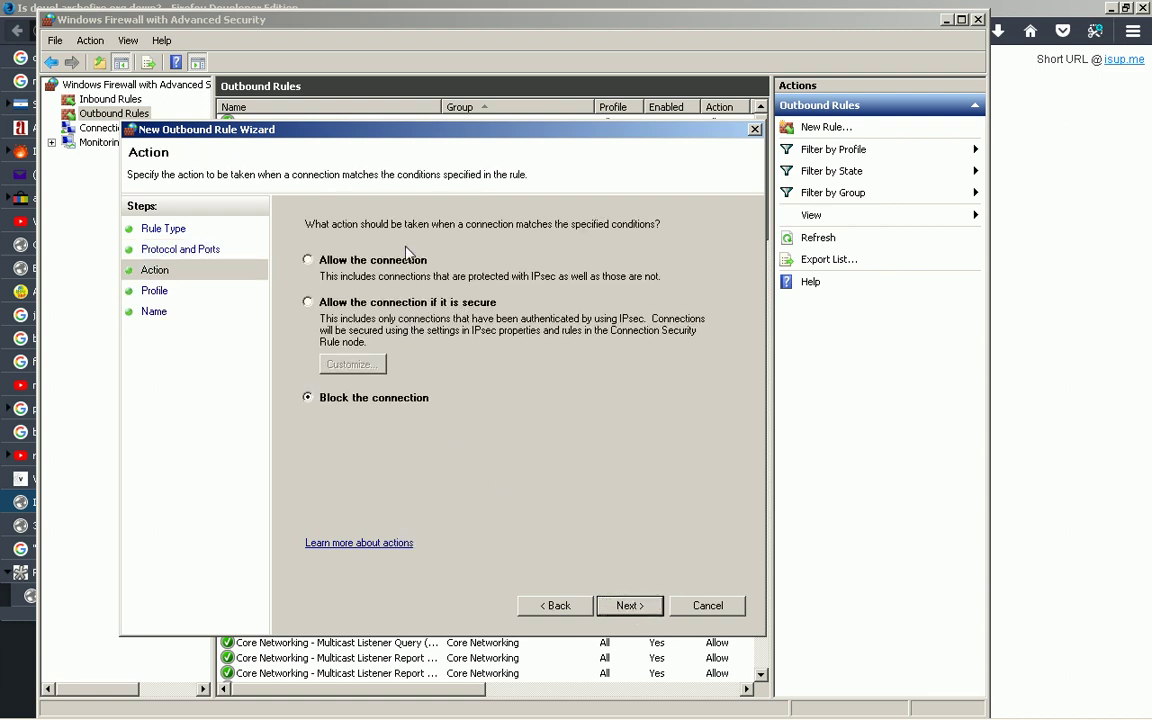
# Set the outbound rule to allow the connection on all profiles and name it 80_443_8080_tcpin
pyautogui.click(386, 258)
pyautogui.click(630, 606)
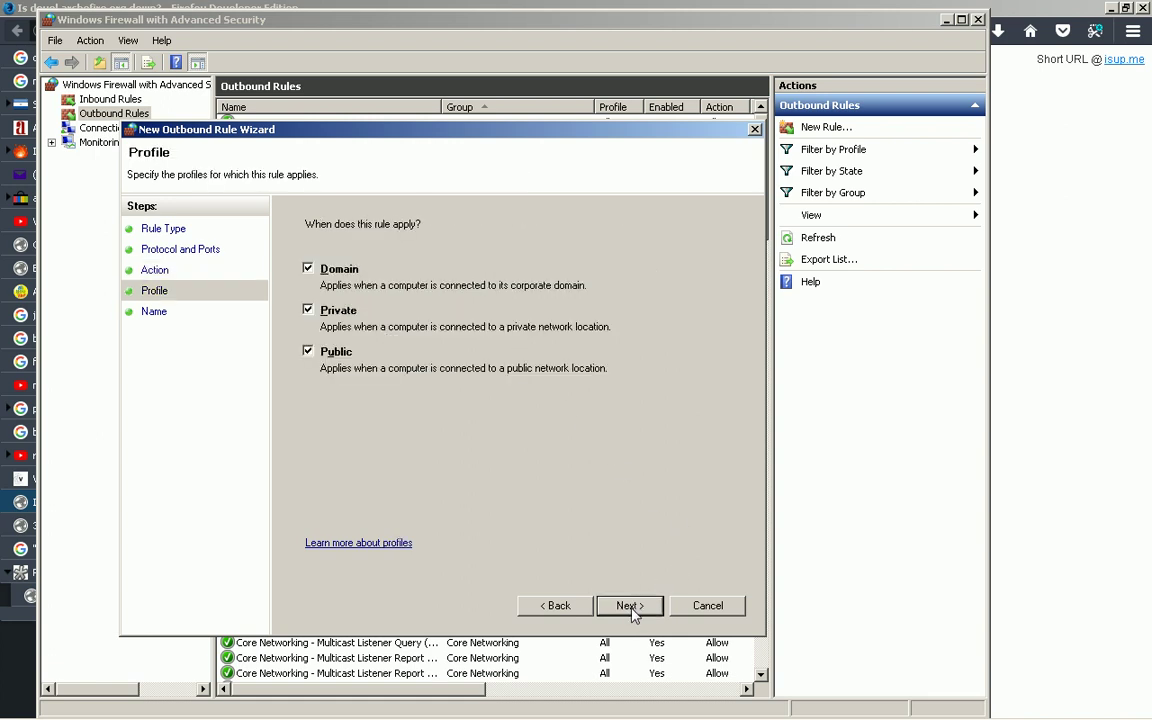
pyautogui.click(631, 606)
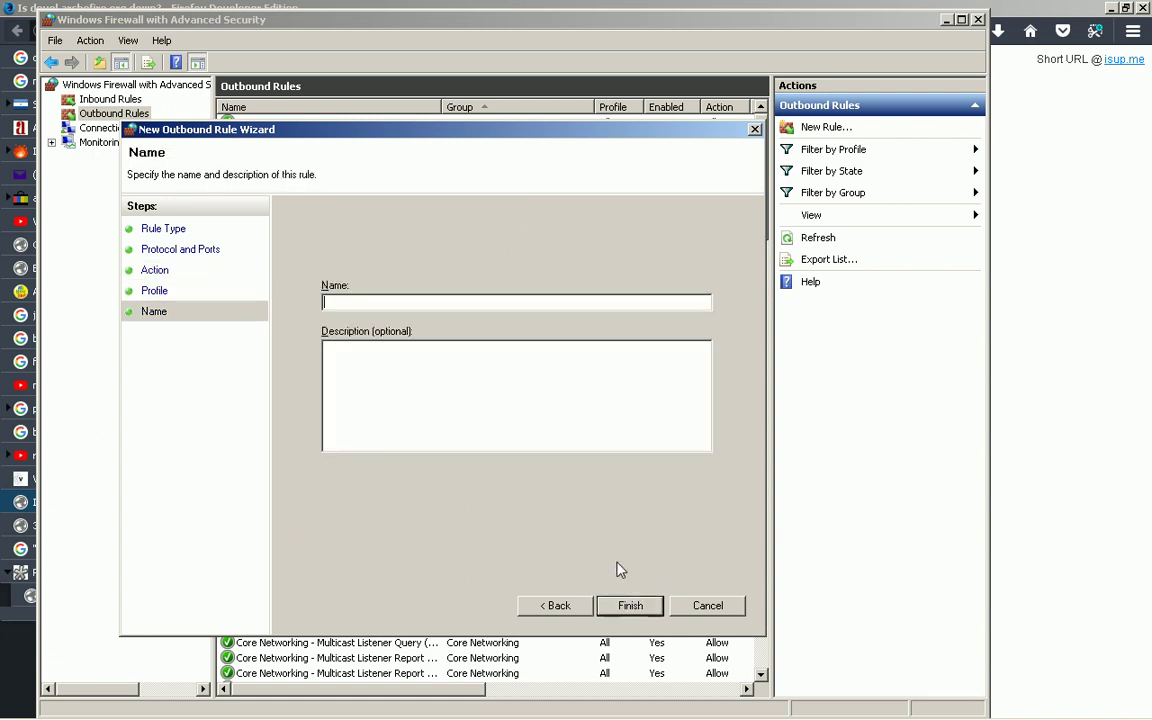
pyautogui.write('80_443_8080_tcpin')
pyautogui.press('Return')
pyautogui.hotkey('alt', 'Tab')
pyautogui.hotkey('alt', 'Tab')
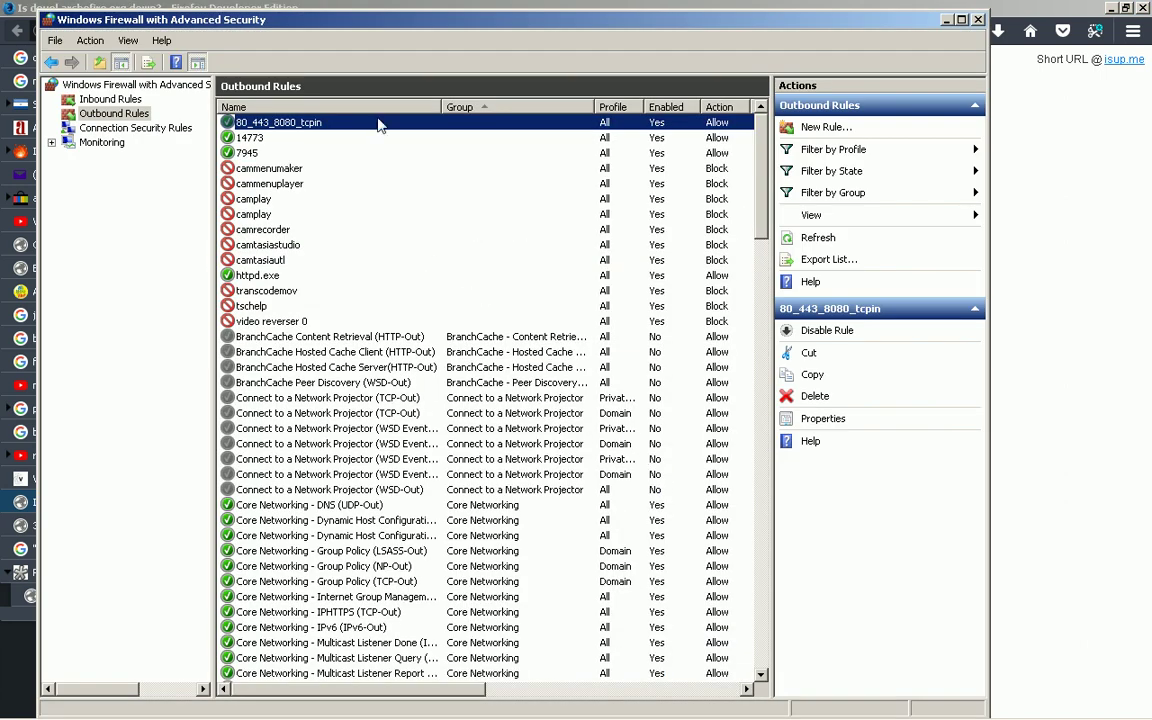
# Open the new outbound rule's properties and change its name to 80_443_8080_tcpout
pyautogui.rightClick(379, 122)
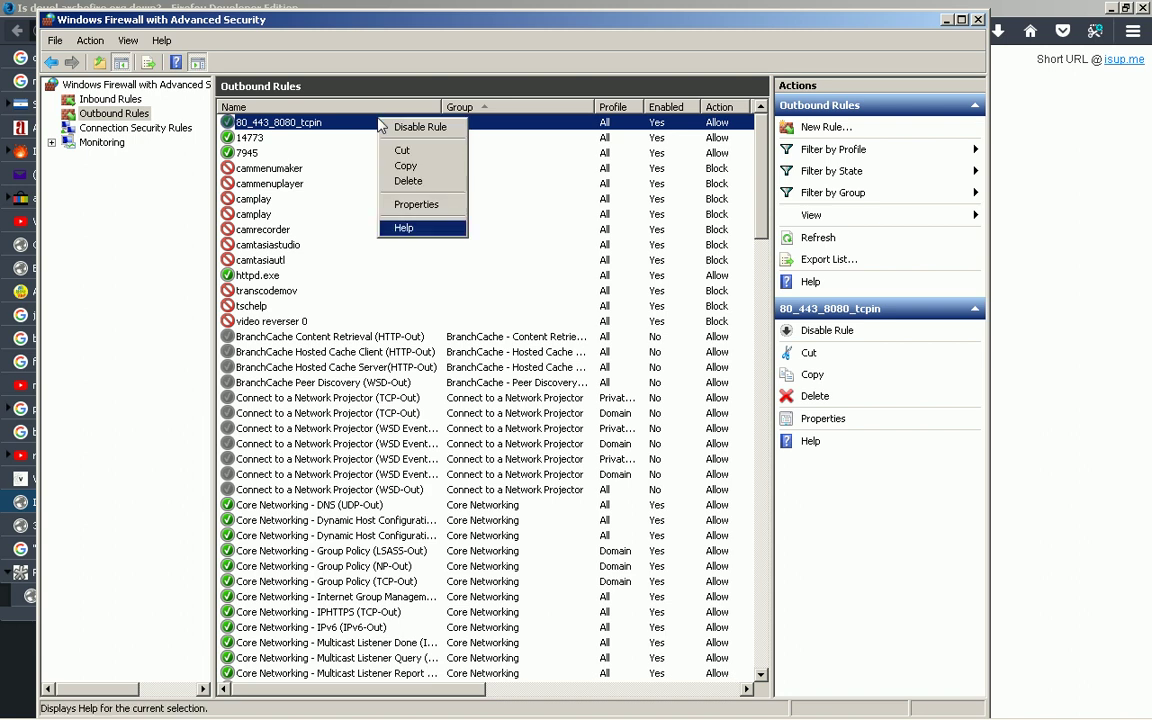
pyautogui.click(410, 204)
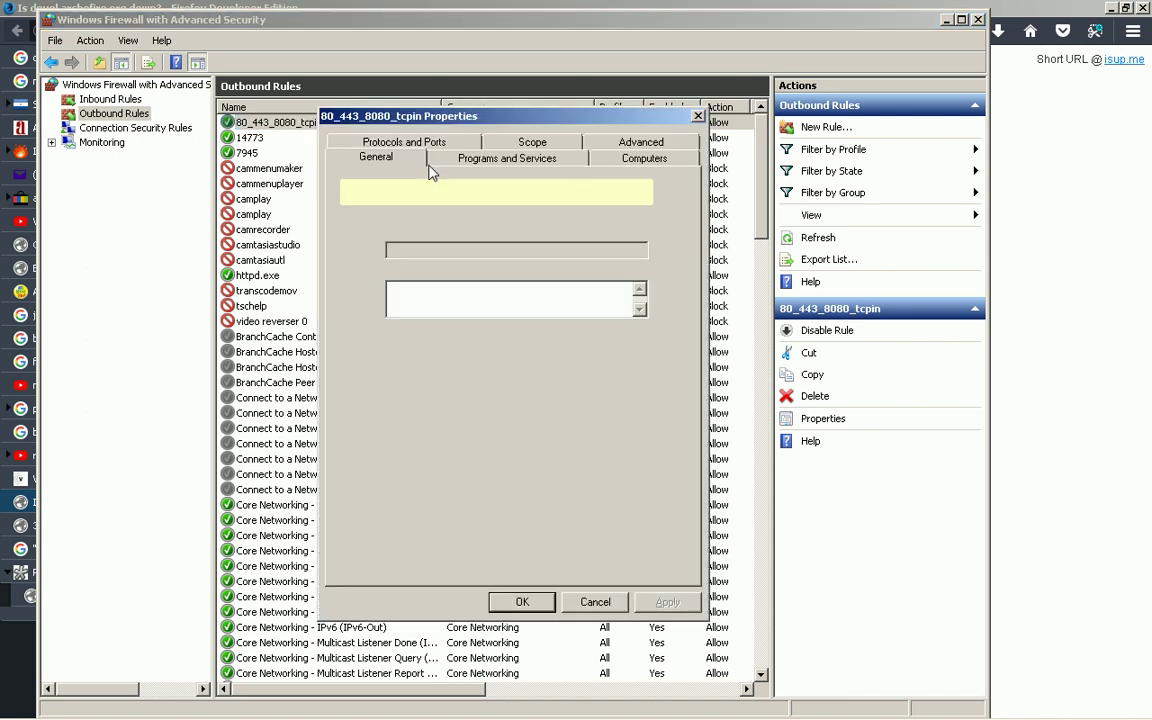
pyautogui.click(505, 216)
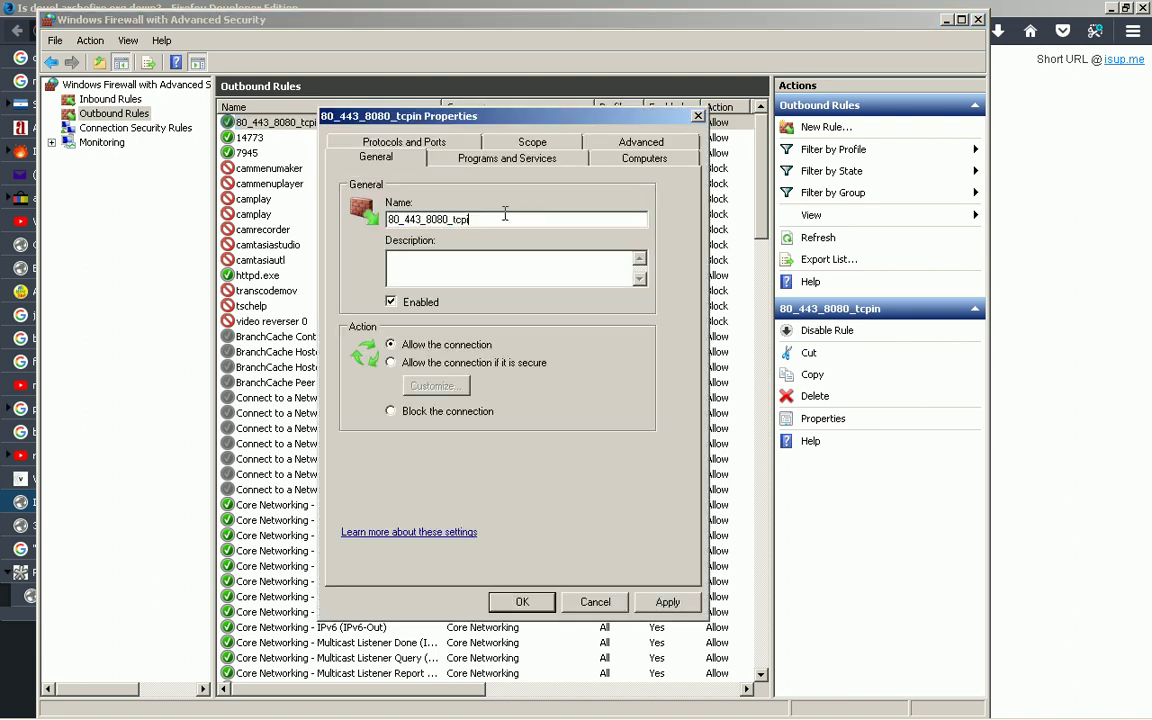
pyautogui.press('BackSpace')
pyautogui.write('pout')
# Look through the outbound rule's program, computer and scope settings and set its protocol type to Any
pyautogui.click(488, 159)
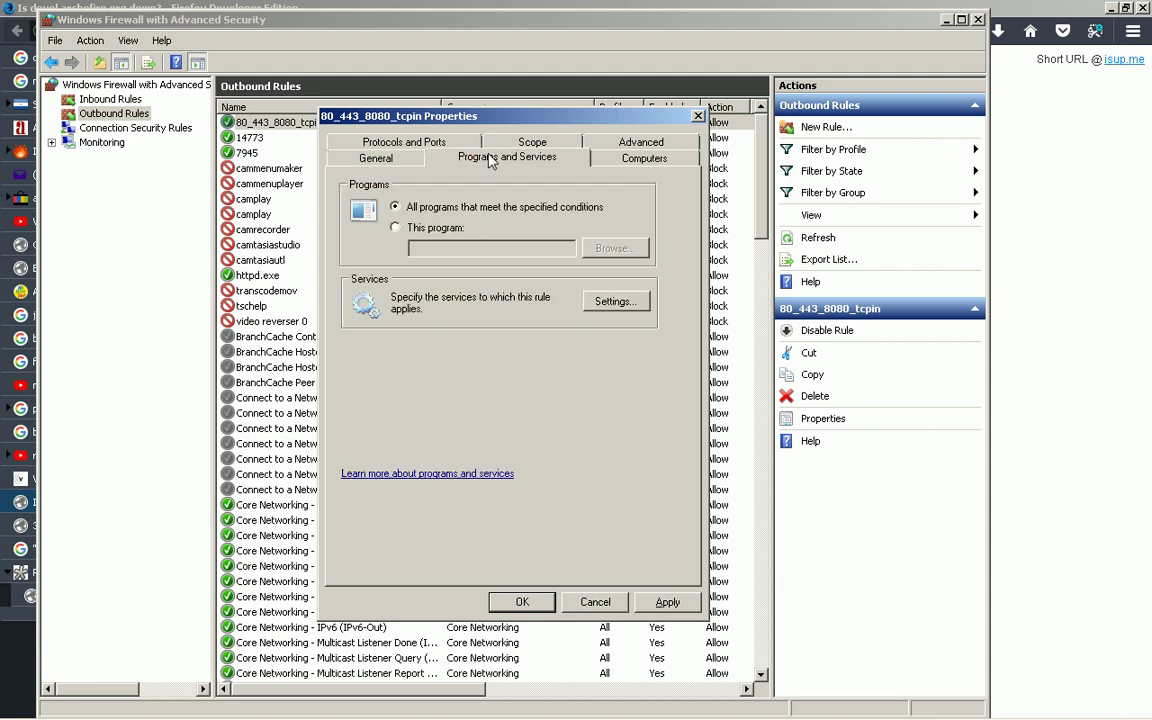
pyautogui.click(636, 158)
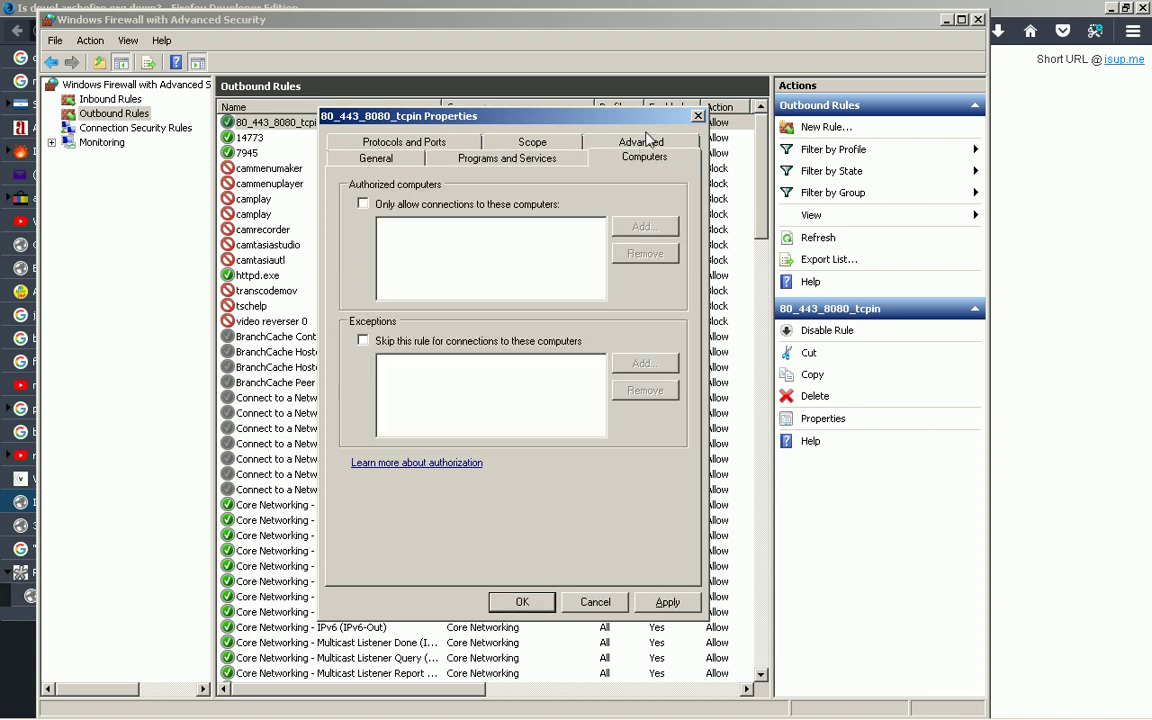
pyautogui.click(641, 145)
pyautogui.click(522, 160)
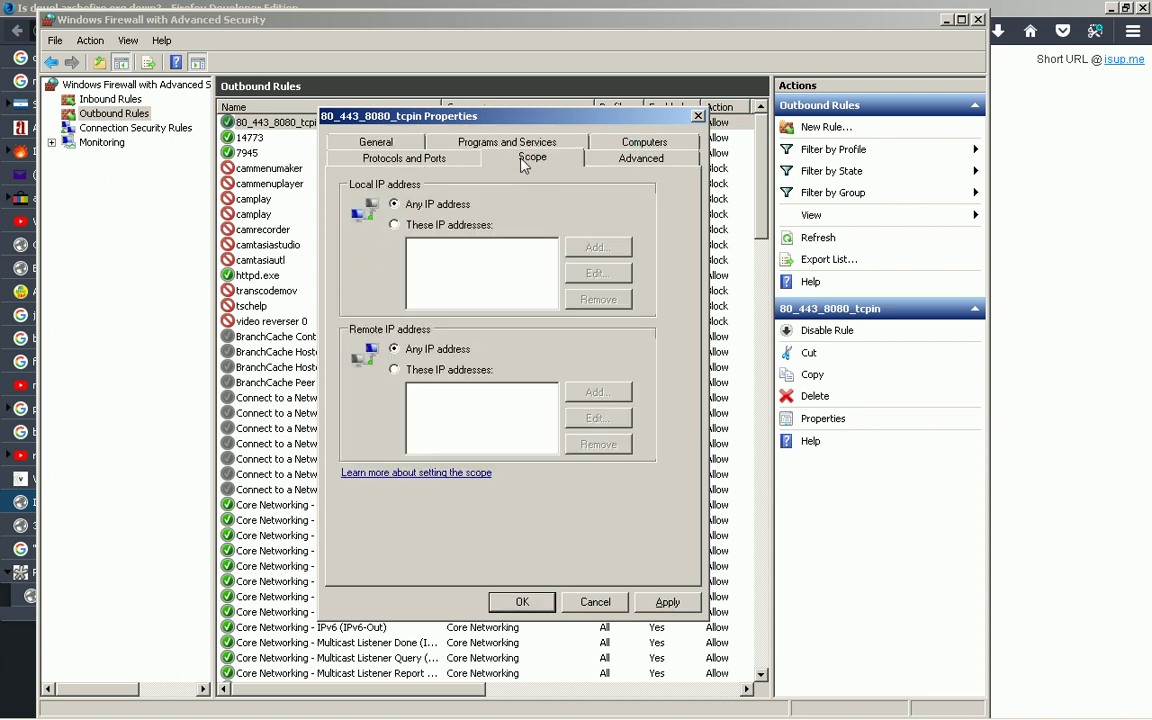
pyautogui.click(410, 160)
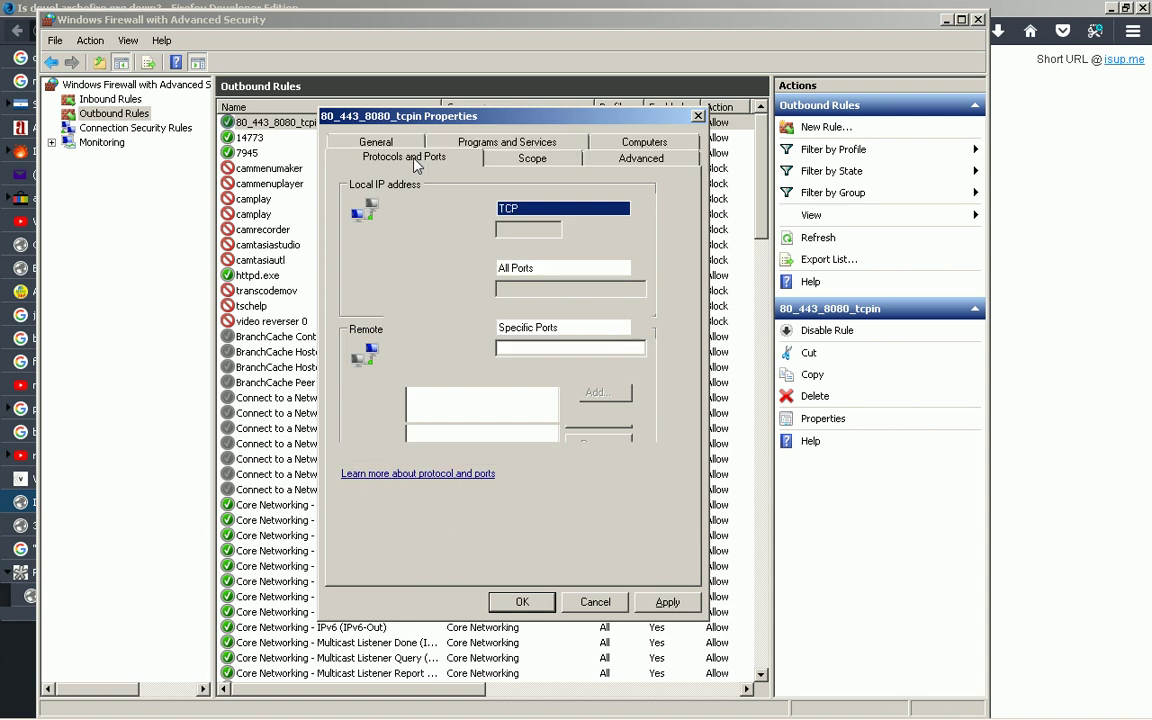
pyautogui.click(551, 210)
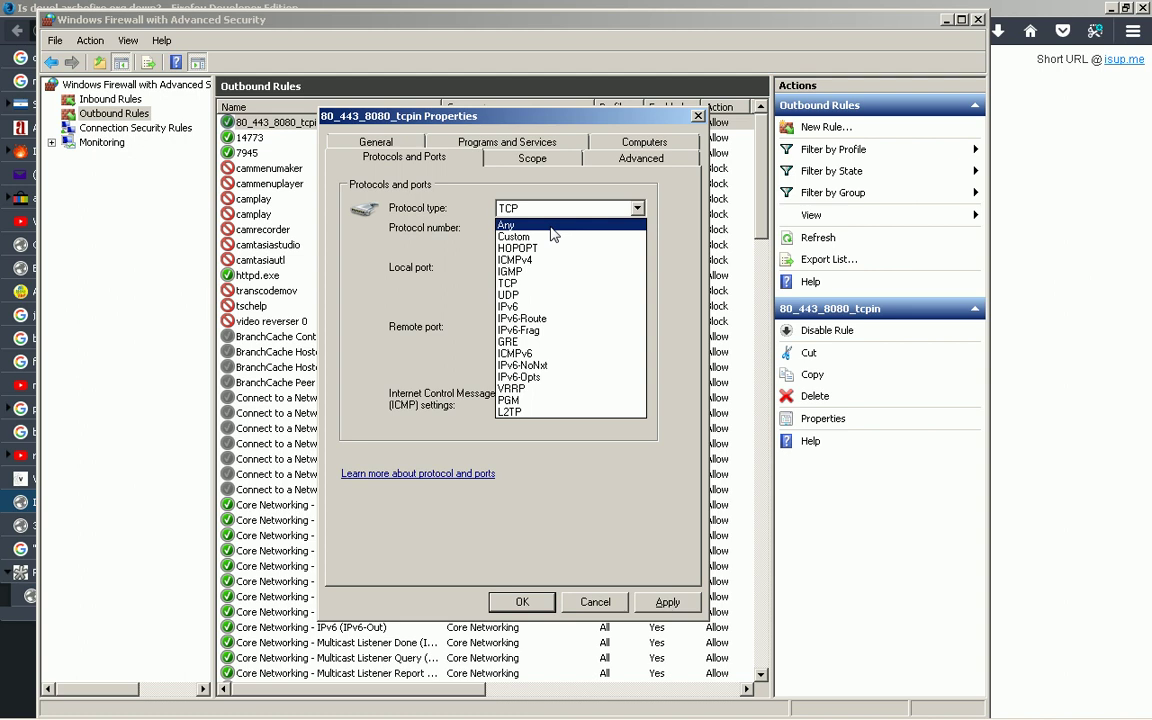
pyautogui.click(553, 226)
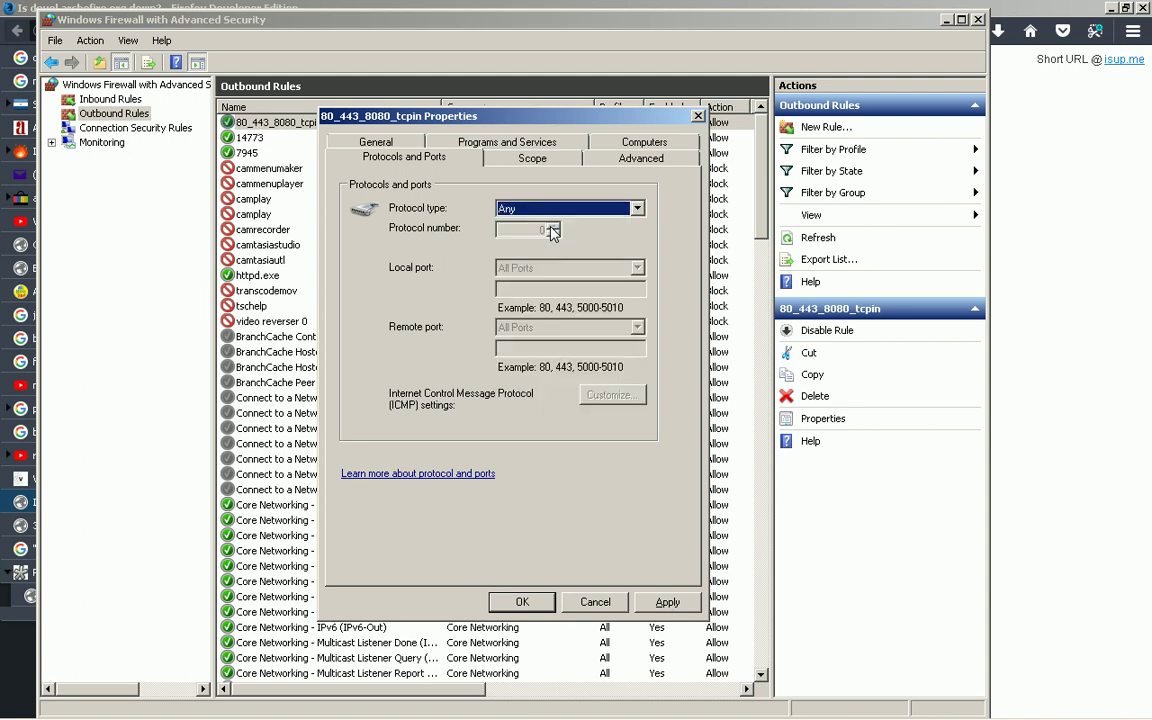
# Save the outbound rule's changed properties, reopen them and rename the rule 80_443_8080_out
pyautogui.click(372, 144)
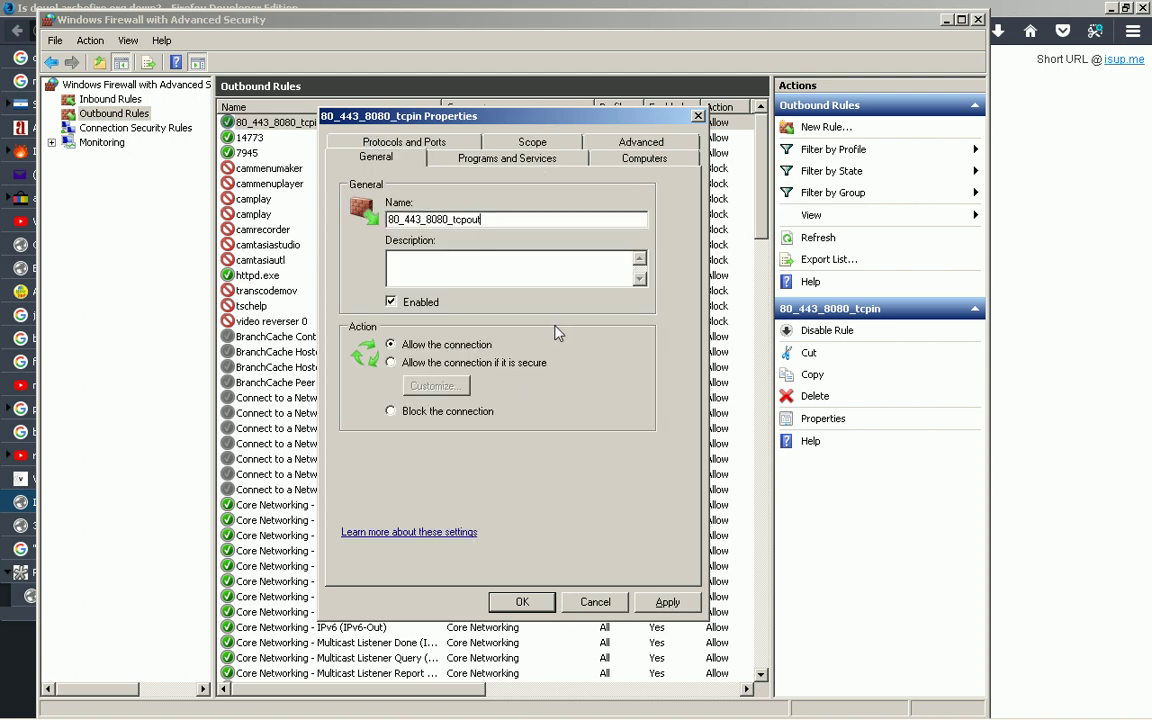
pyautogui.click(520, 600)
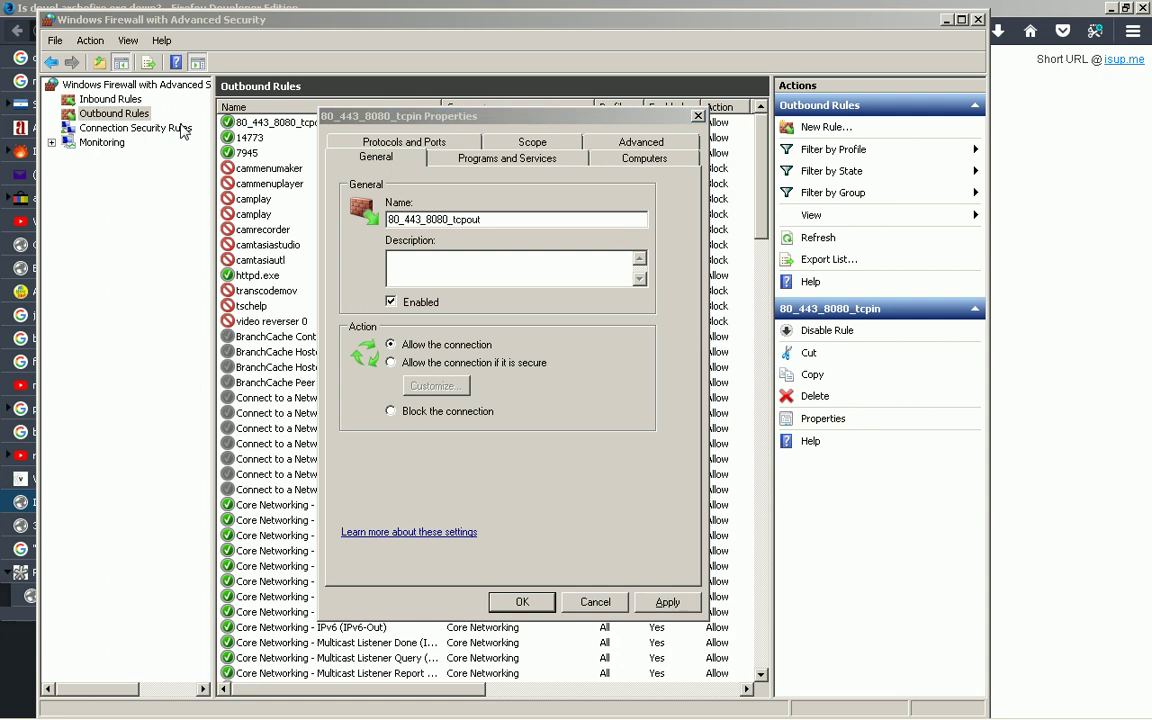
pyautogui.click(292, 122)
pyautogui.rightClick(292, 122)
pyautogui.click(305, 190)
pyautogui.press('End')
pyautogui.hotkey('shift', 'Left')
pyautogui.hotkey('shift', 'Left')
pyautogui.hotkey('shift', 'Left')
pyautogui.hotkey('shift', 'Left')
pyautogui.hotkey('shift', 'Left')
pyautogui.hotkey('shift', 'Left')
pyautogui.hotkey('shift', 'Left')
pyautogui.press('BackSpace')
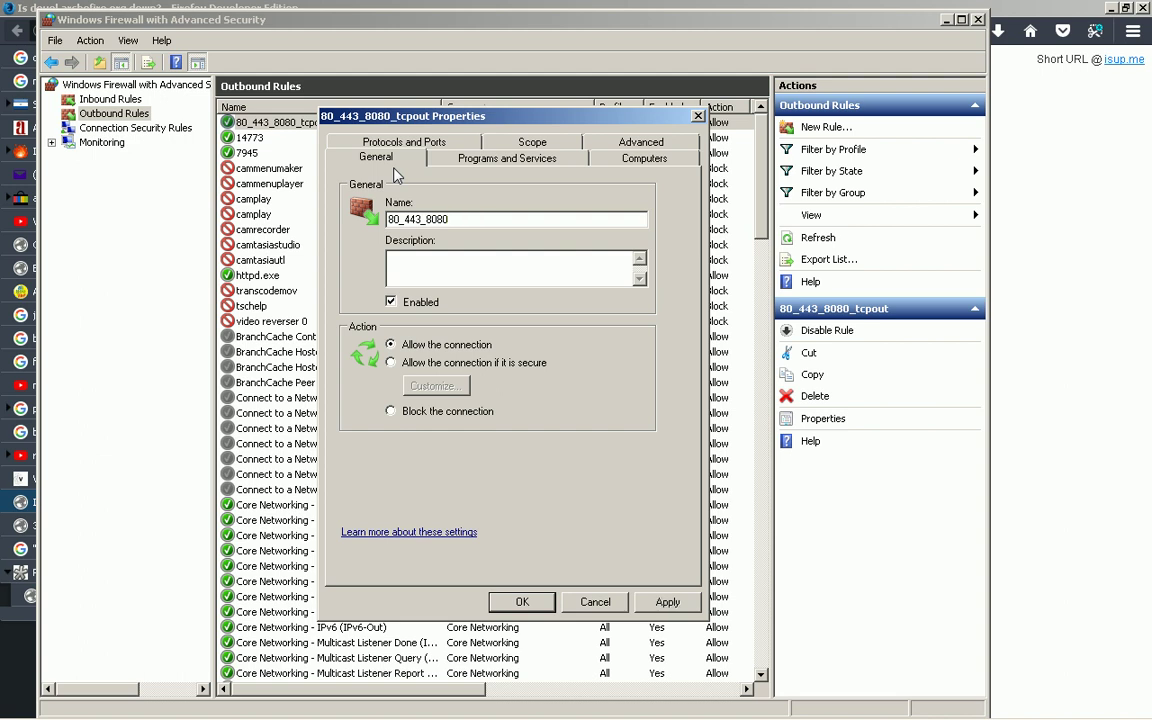
pyautogui.write('_out')
pyautogui.press('Return')
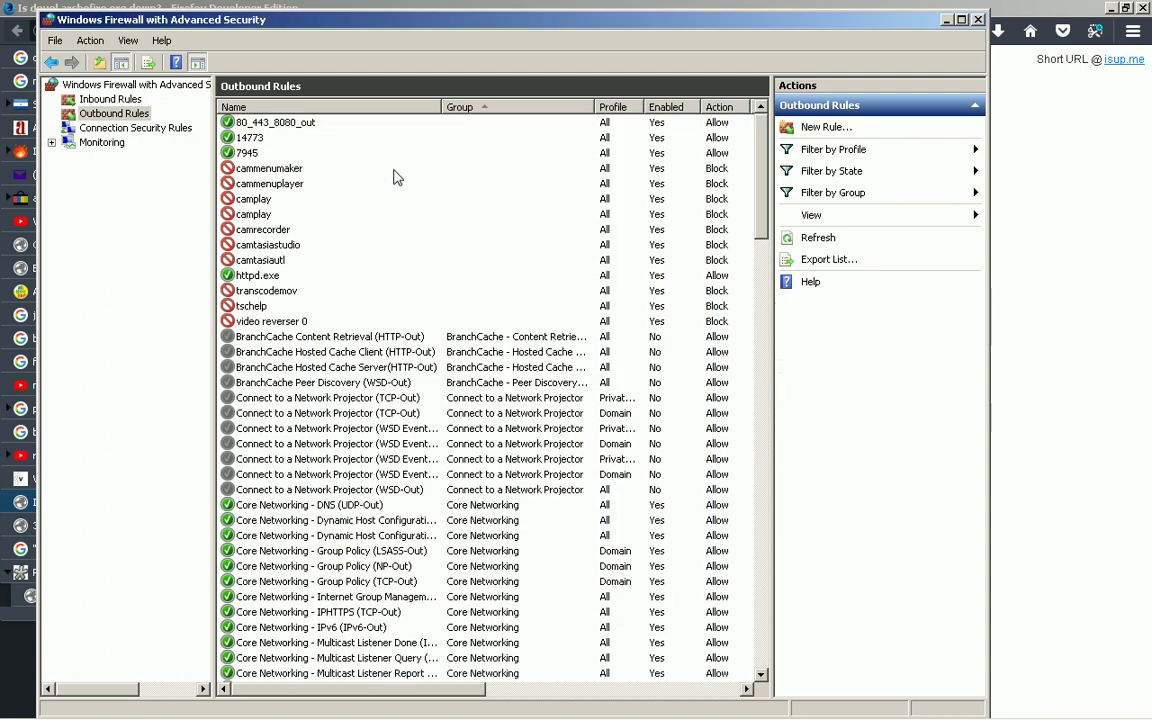
# Delete the 80_443_8080_udpin rule from the inbound rules
pyautogui.click(114, 100)
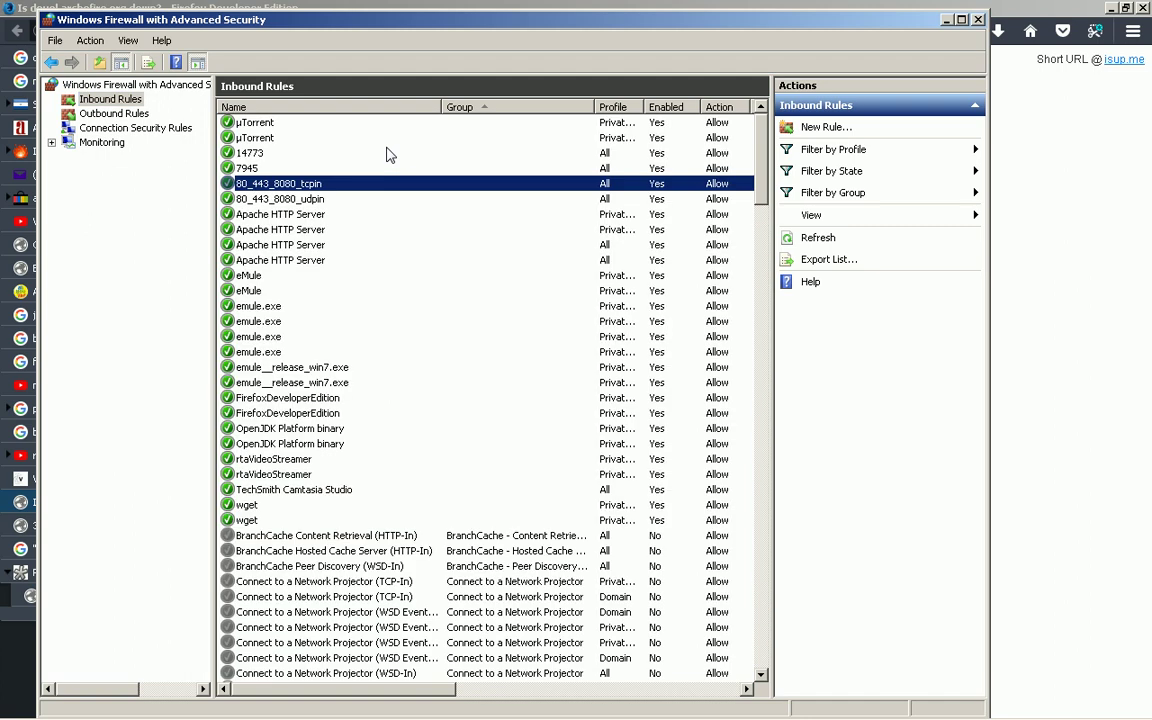
pyautogui.click(349, 199)
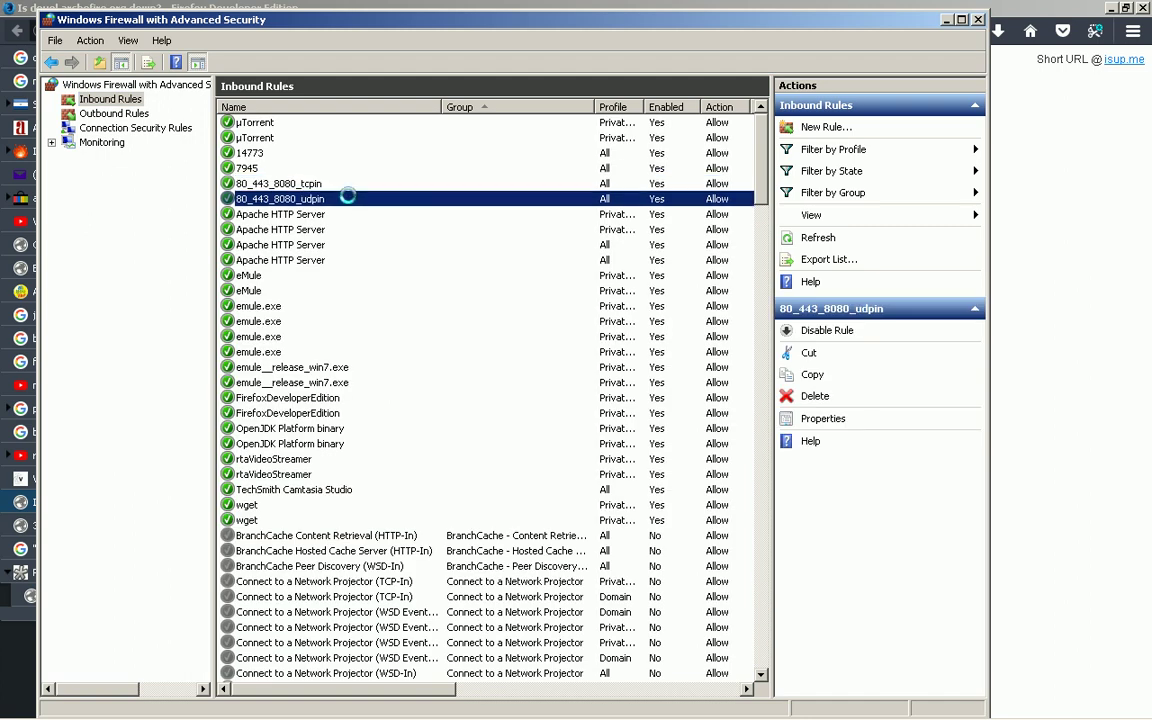
pyautogui.press('Delete')
pyautogui.press('Return')
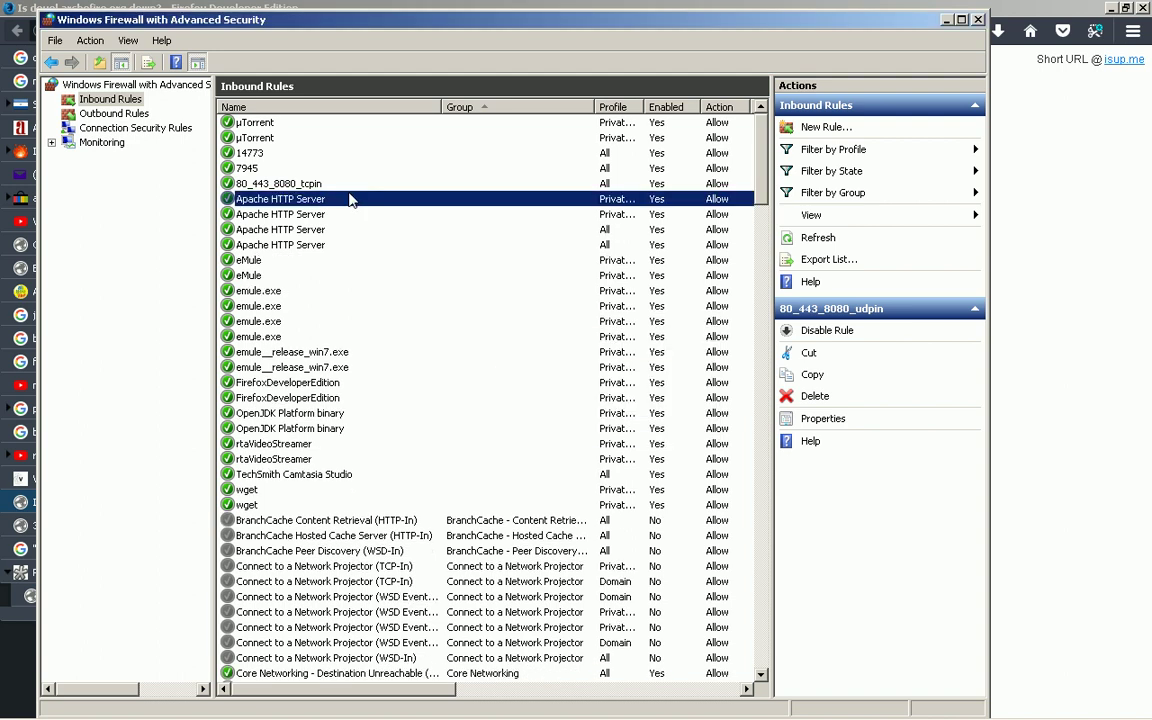
# Open the properties of the inbound rule 80_443_8080_tcpin and change its name to 80_443_8080_in
pyautogui.rightClick(350, 185)
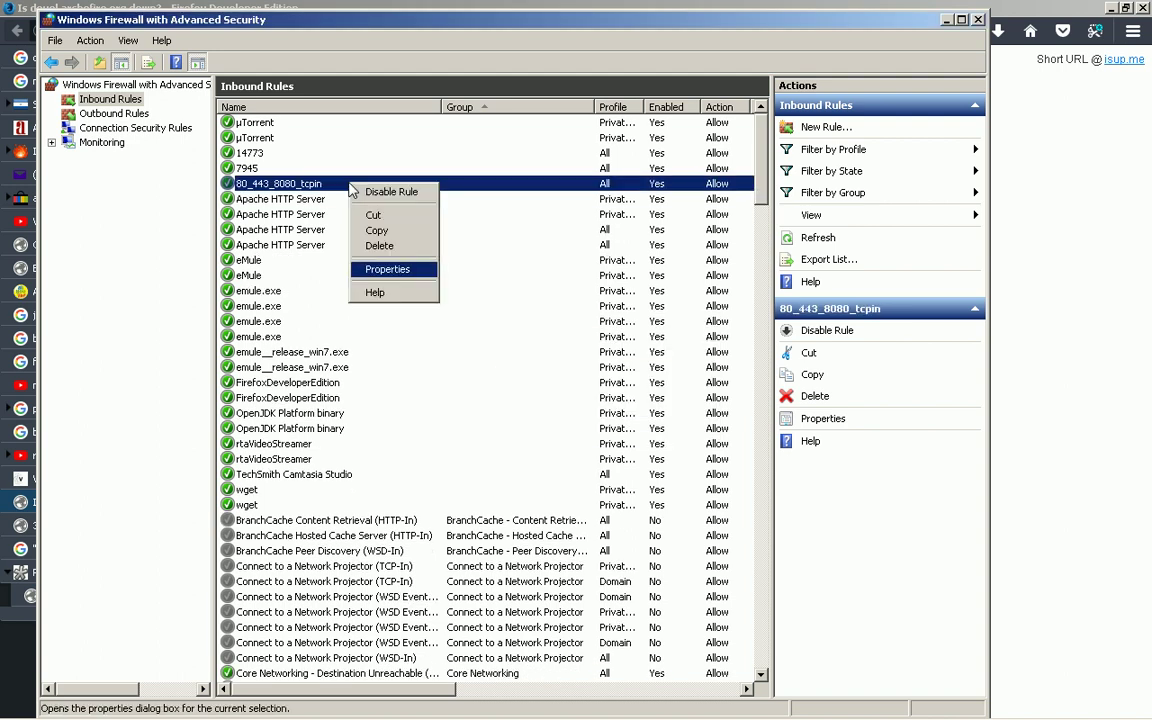
pyautogui.click(378, 267)
pyautogui.press('End')
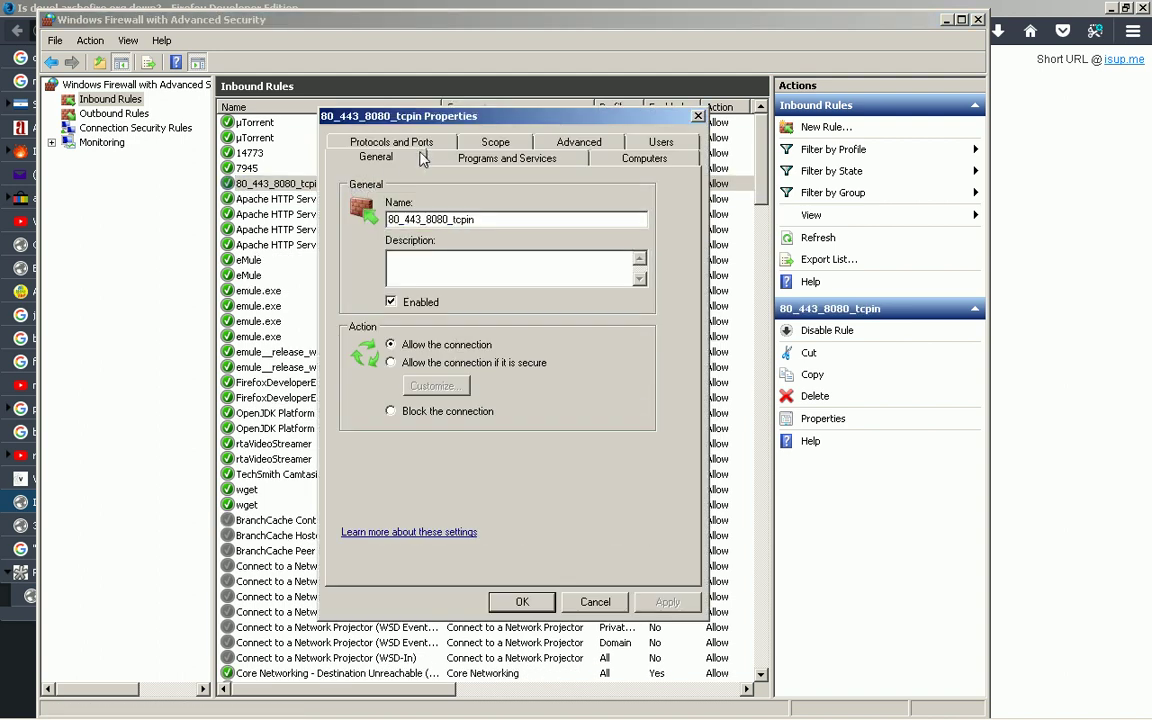
pyautogui.press('BackSpace')
pyautogui.press('BackSpace')
pyautogui.press('BackSpace')
pyautogui.press('BackSpace')
pyautogui.press('BackSpace')
# Review the inbound rule's program, computer, user and advanced settings, set its protocol type to Any and save the rule
pyautogui.click(513, 158)
pyautogui.click(640, 157)
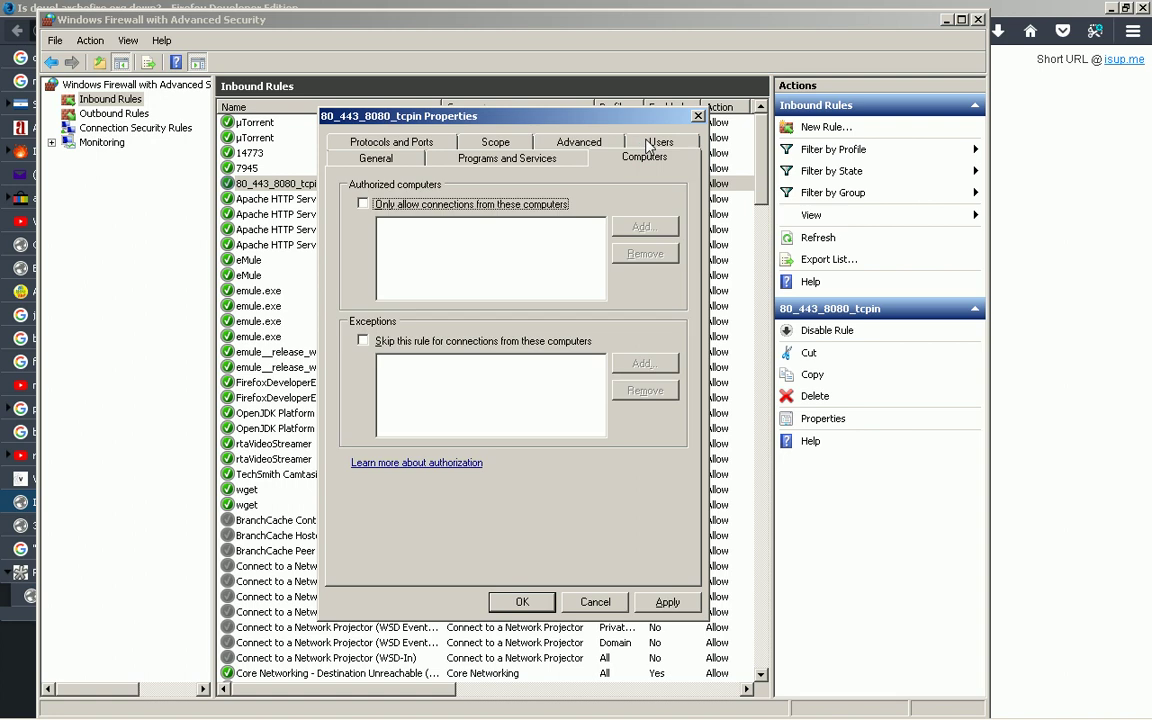
pyautogui.click(655, 143)
pyautogui.click(590, 160)
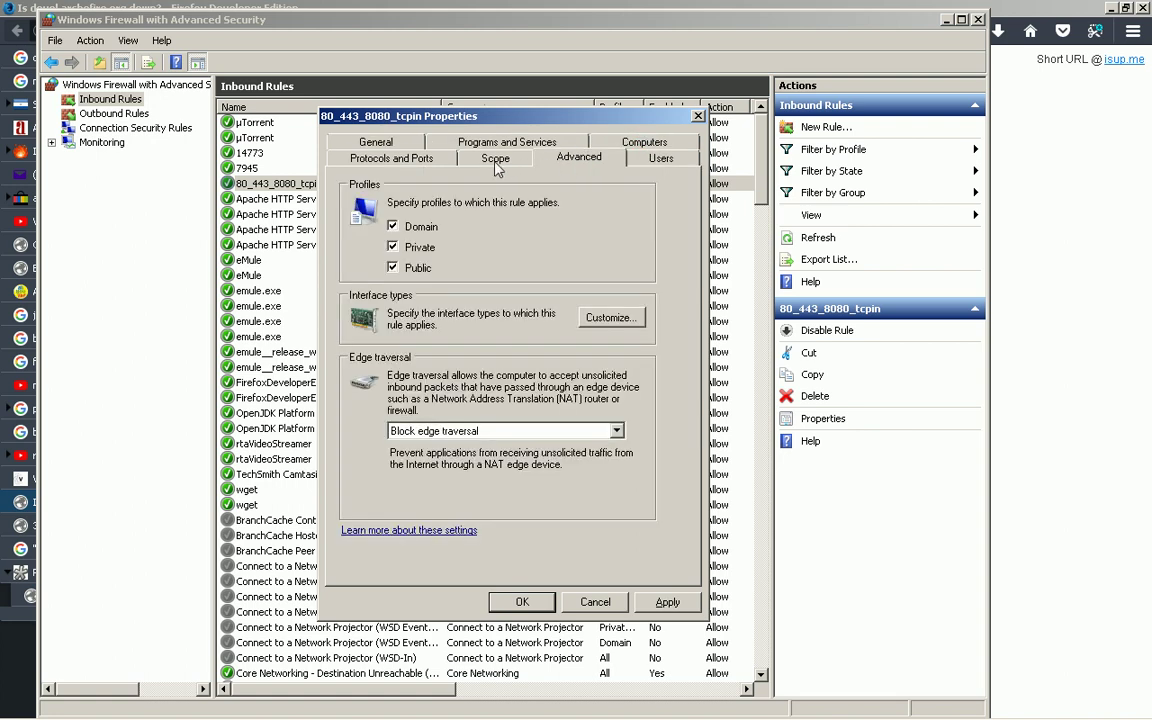
pyautogui.click(462, 158)
pyautogui.click(425, 164)
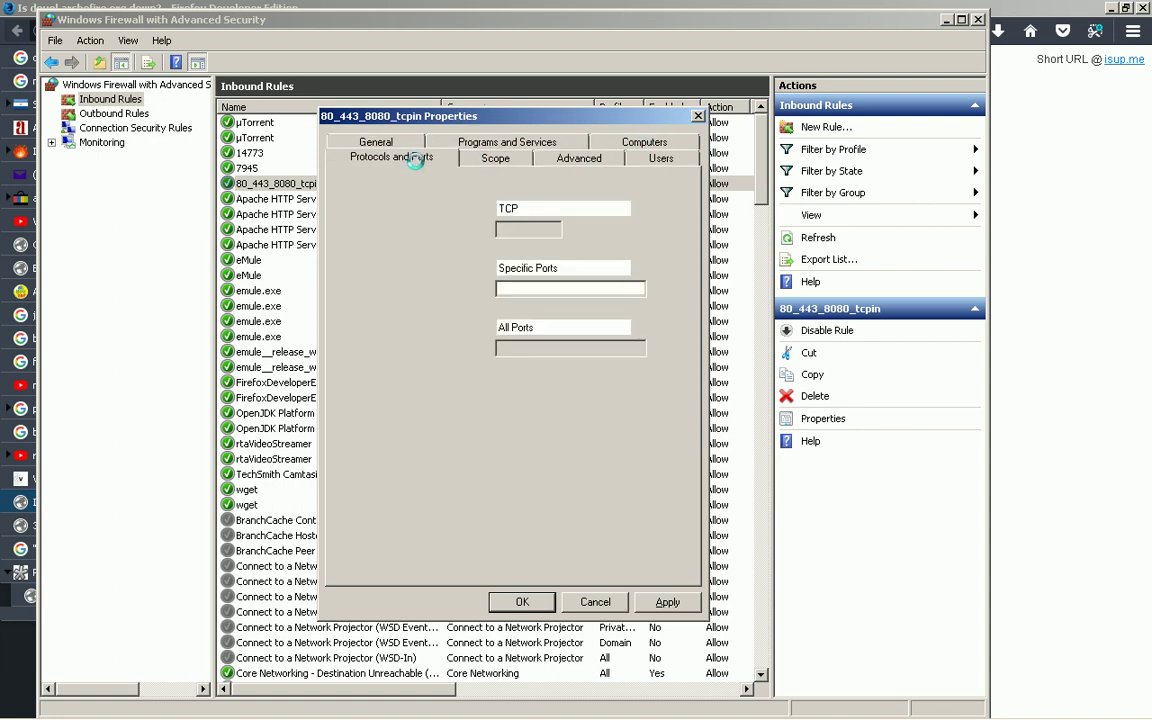
pyautogui.click(562, 211)
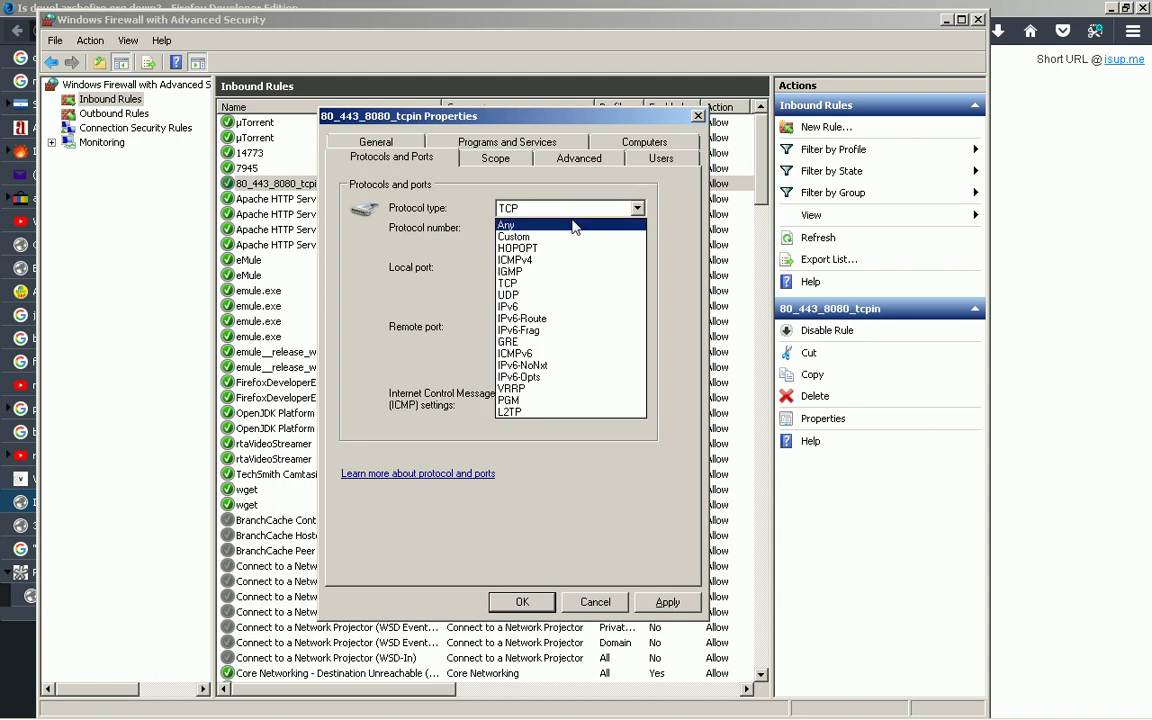
pyautogui.click(570, 223)
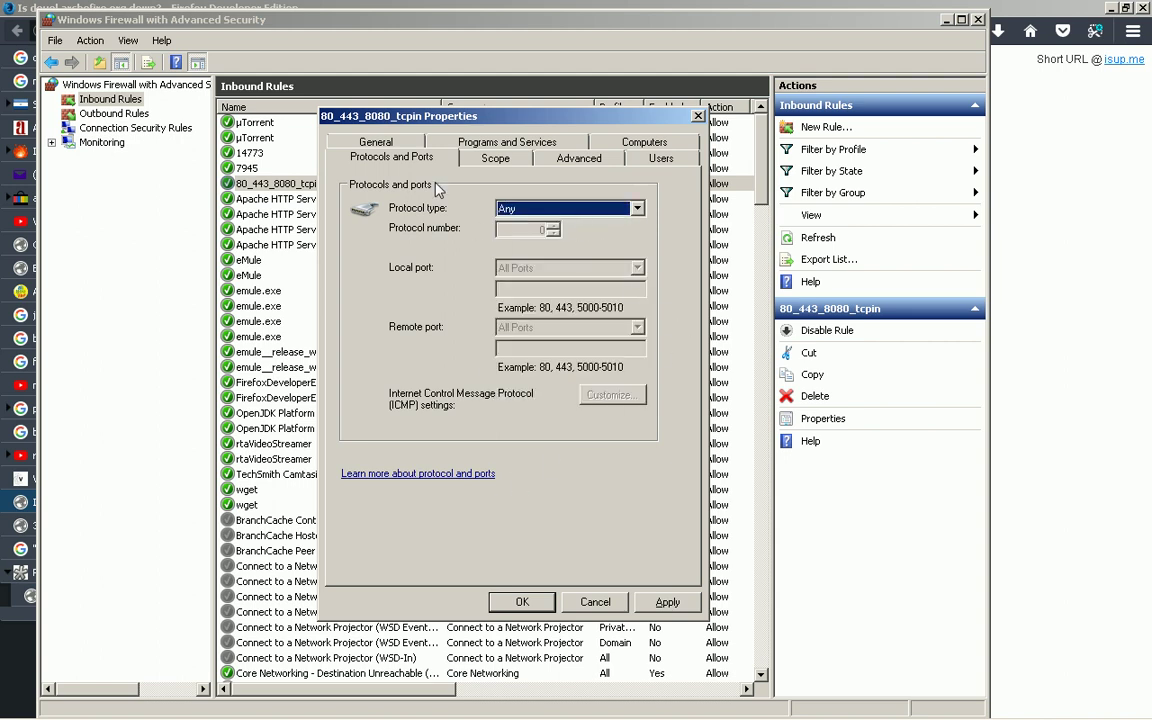
pyautogui.click(390, 143)
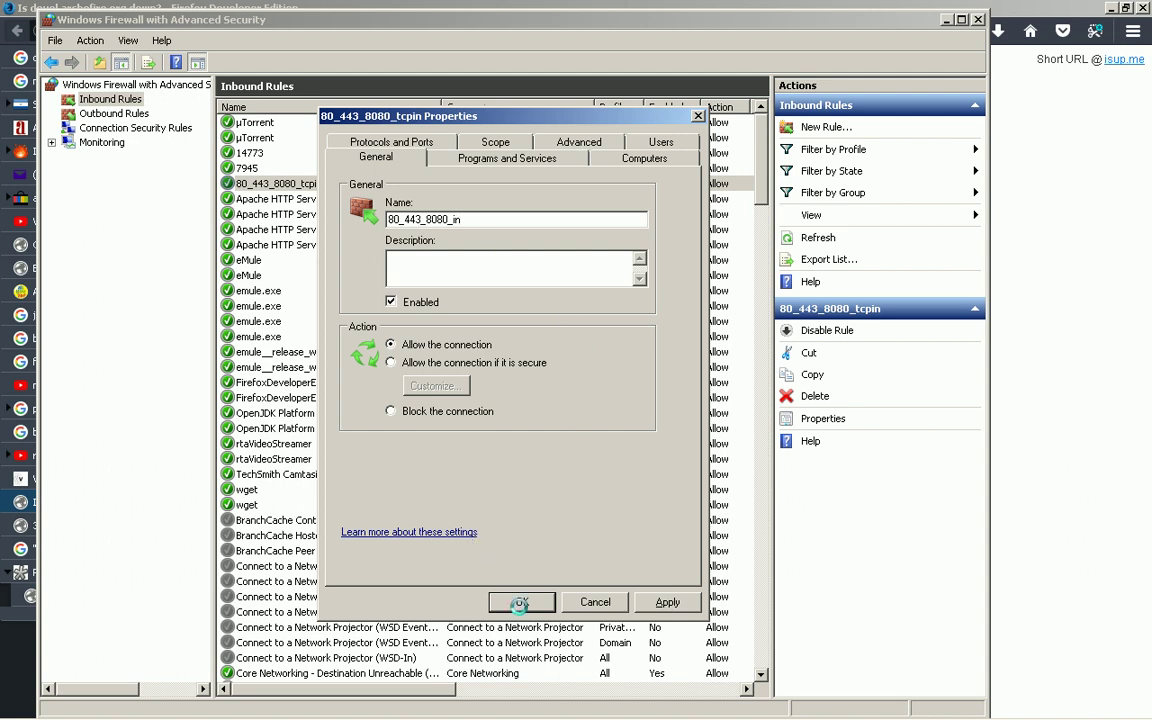
pyautogui.press('Return')
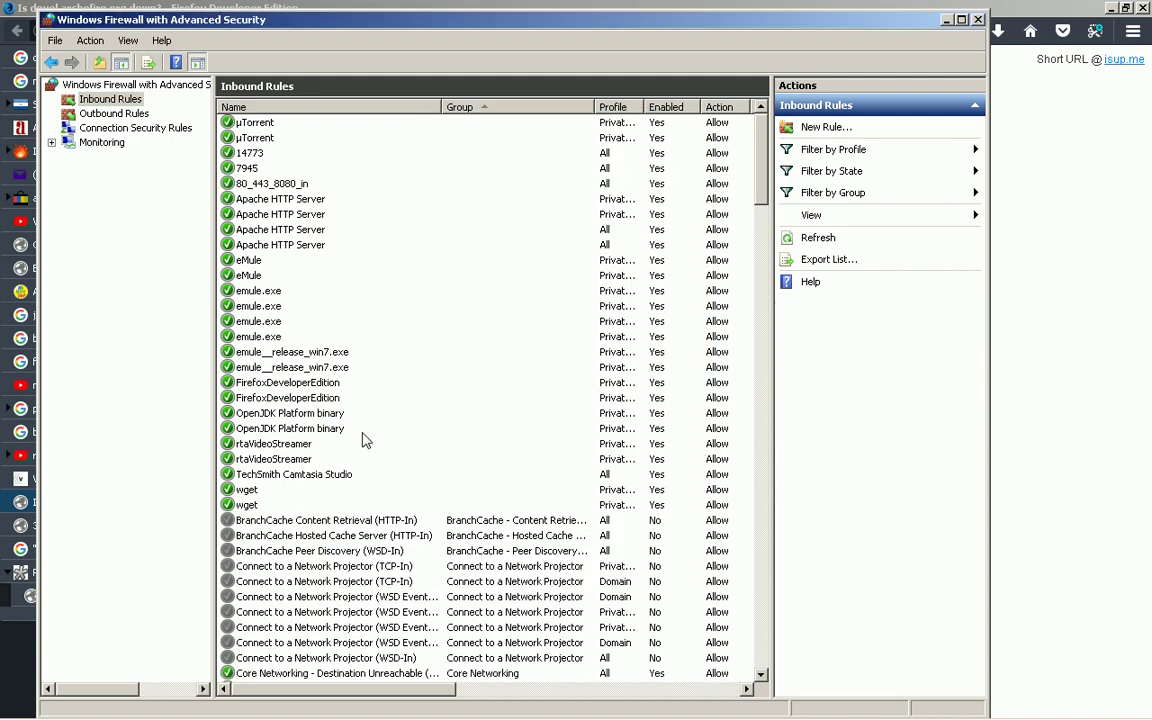
# Check the 80_443_8080_in and 80_443_8080_out rules in the inbound and outbound rule lists
pyautogui.click(226, 183)
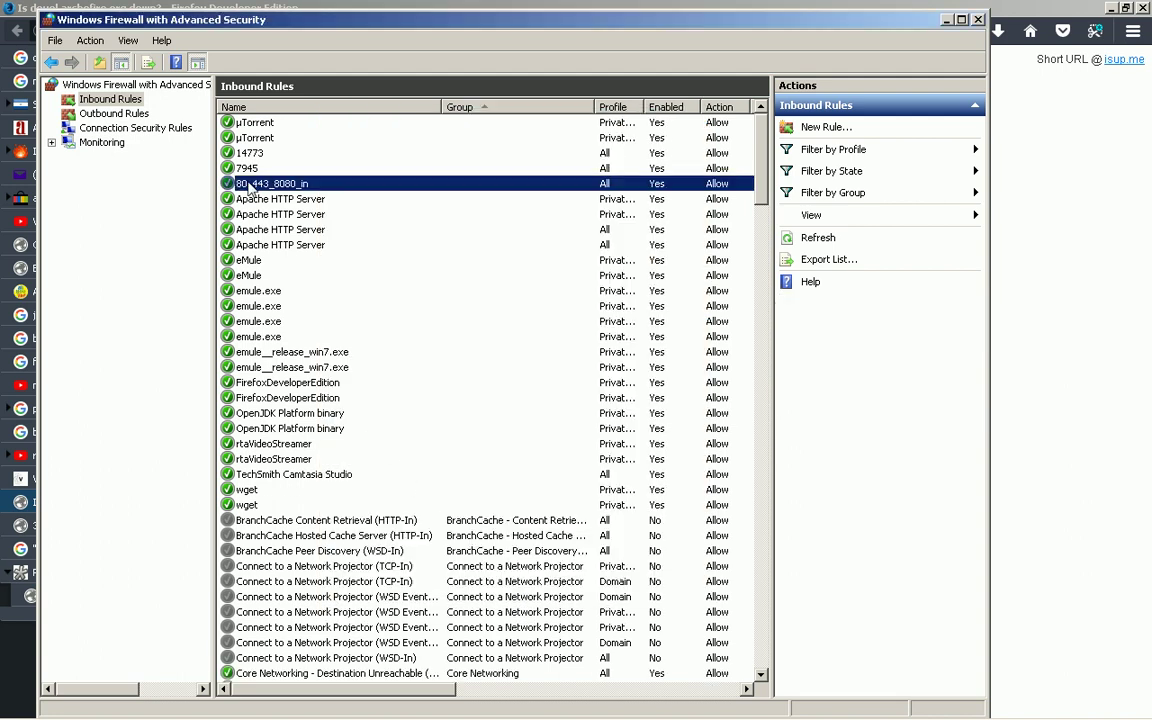
pyautogui.click(136, 116)
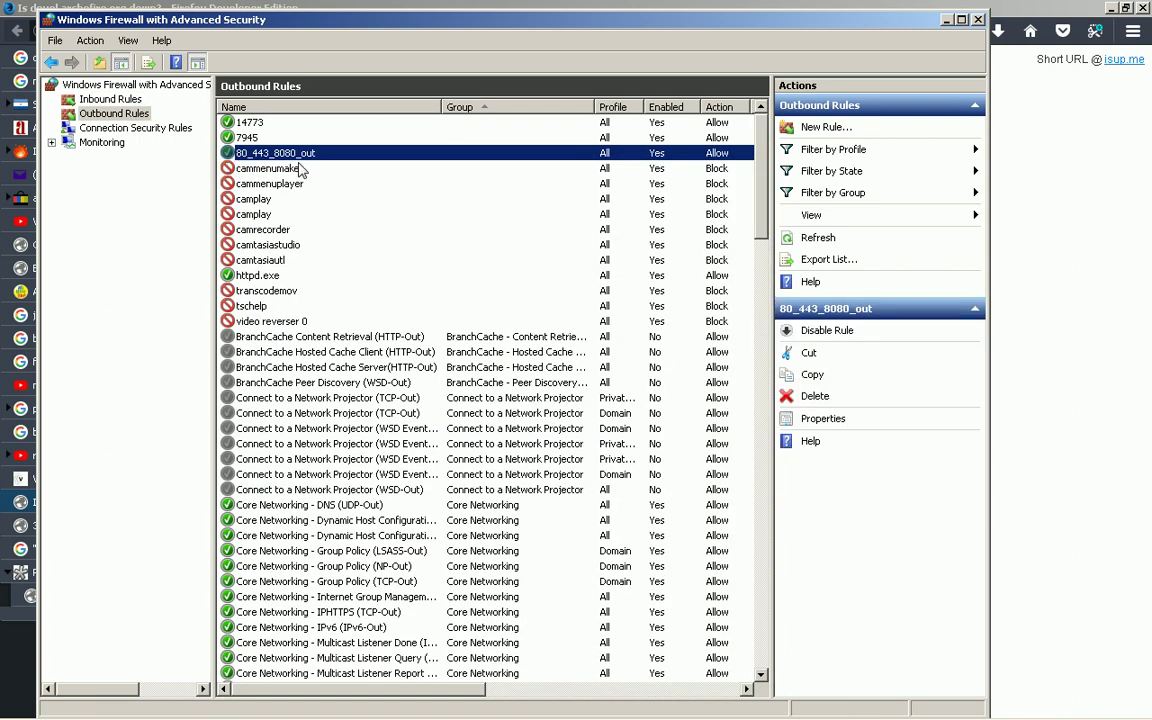
pyautogui.click(133, 101)
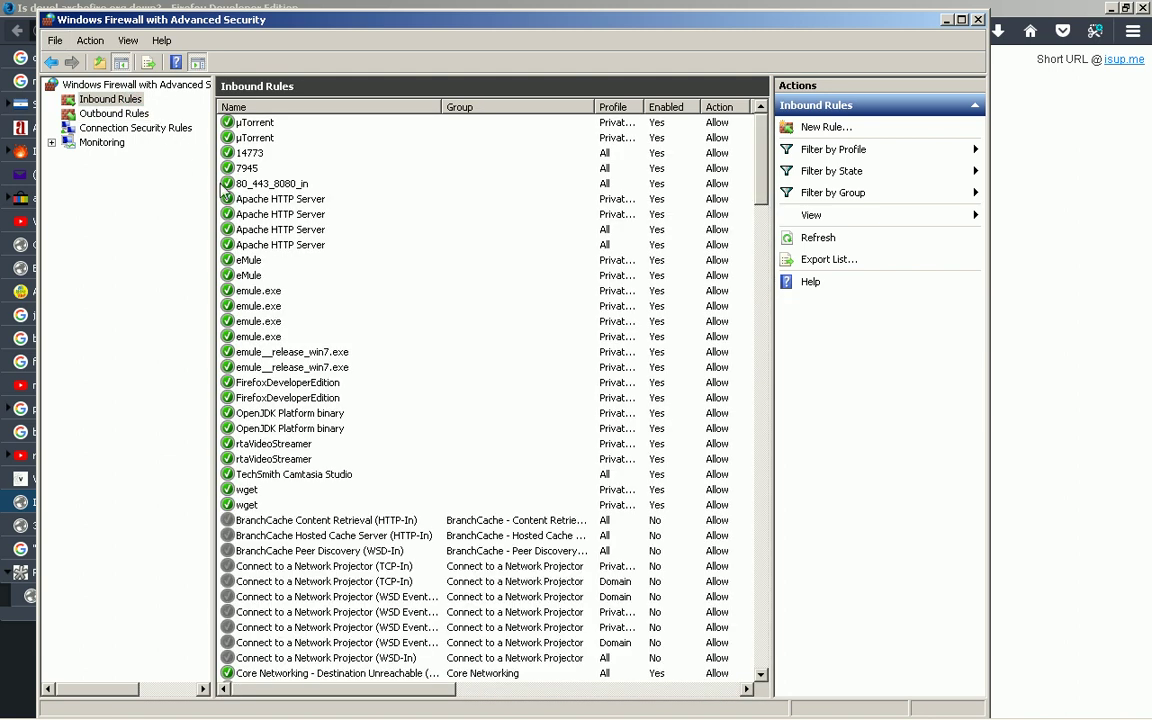
pyautogui.click(284, 188)
# Switch to Firefox Developer Edition and rerun the online availability check for devel.archefire.org
pyautogui.hotkey('alt', 'Tab')
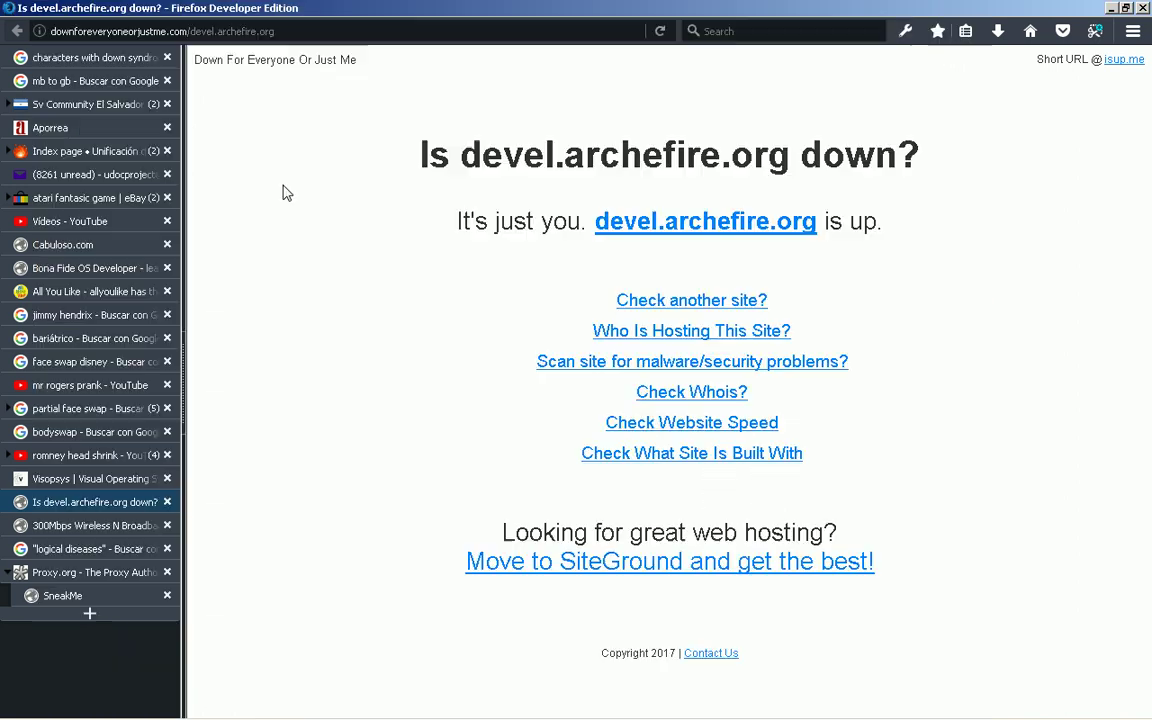
pyautogui.press('F5')
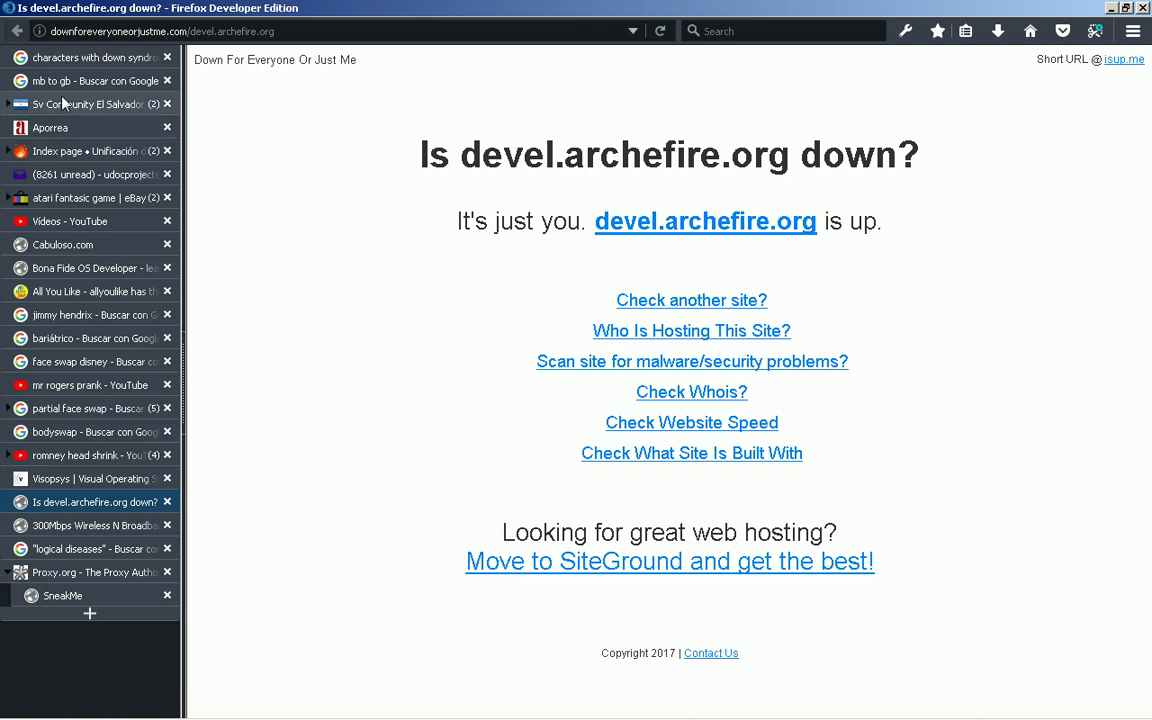
# Go to the devel.archefire.org forum index and view its Who is online page in a new tab
pyautogui.click(86, 157)
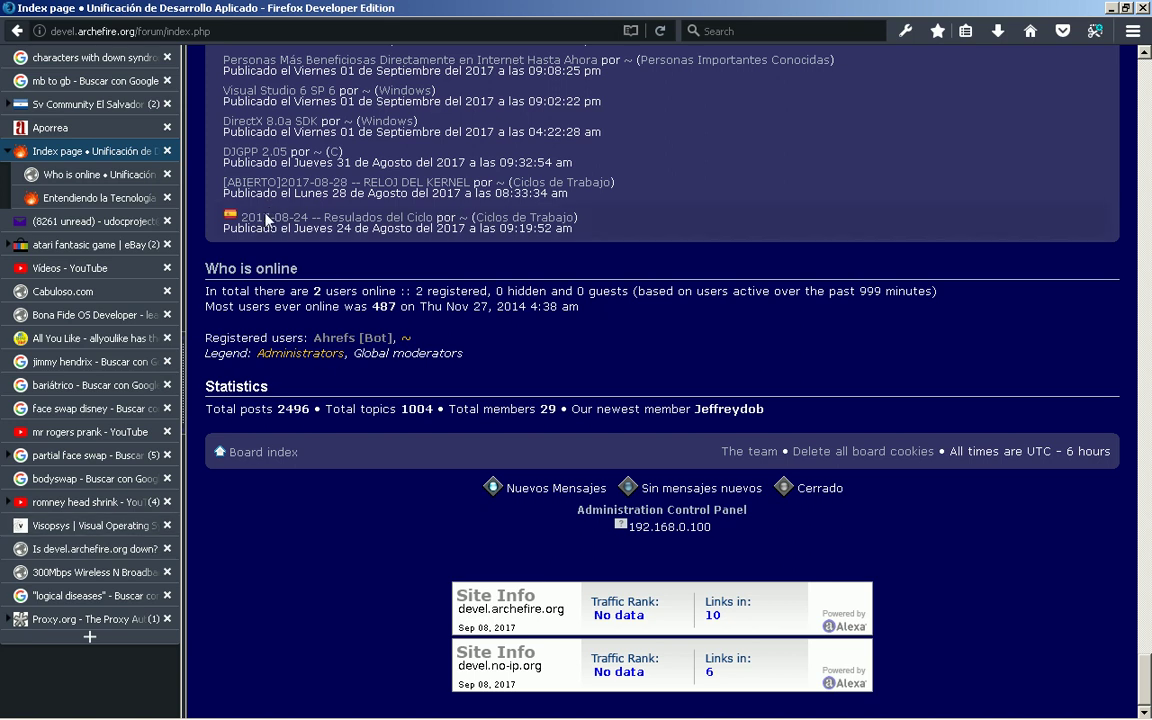
pyautogui.middleClick(240, 268)
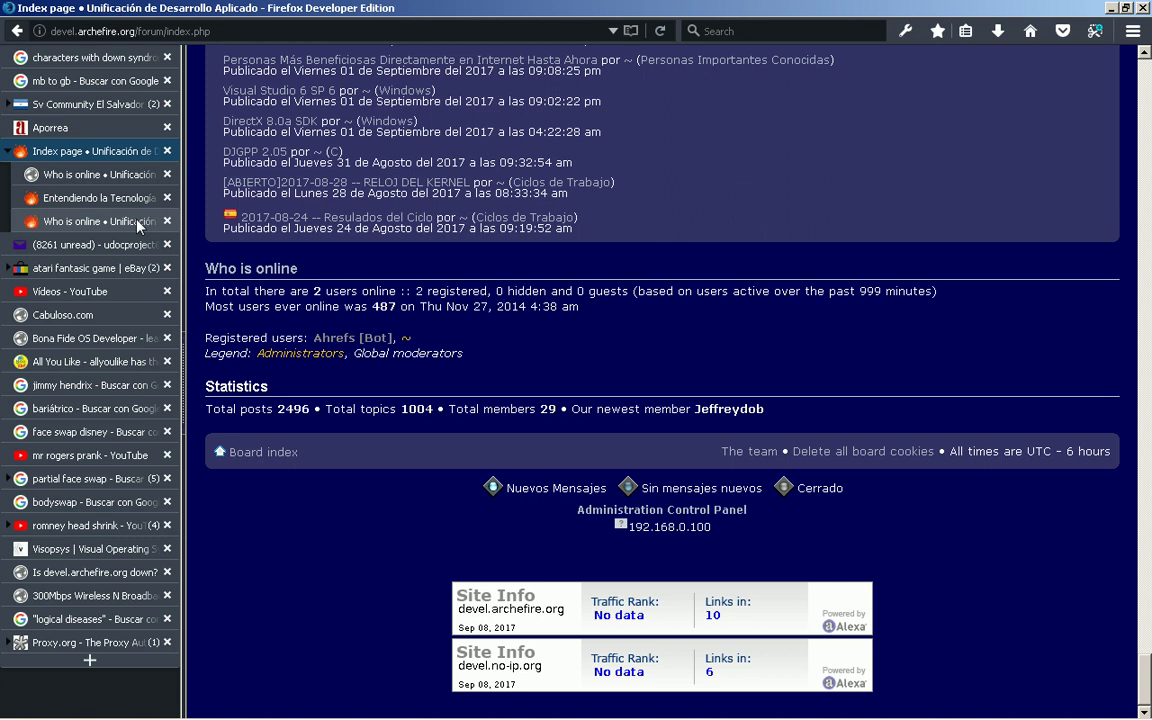
pyautogui.click(137, 223)
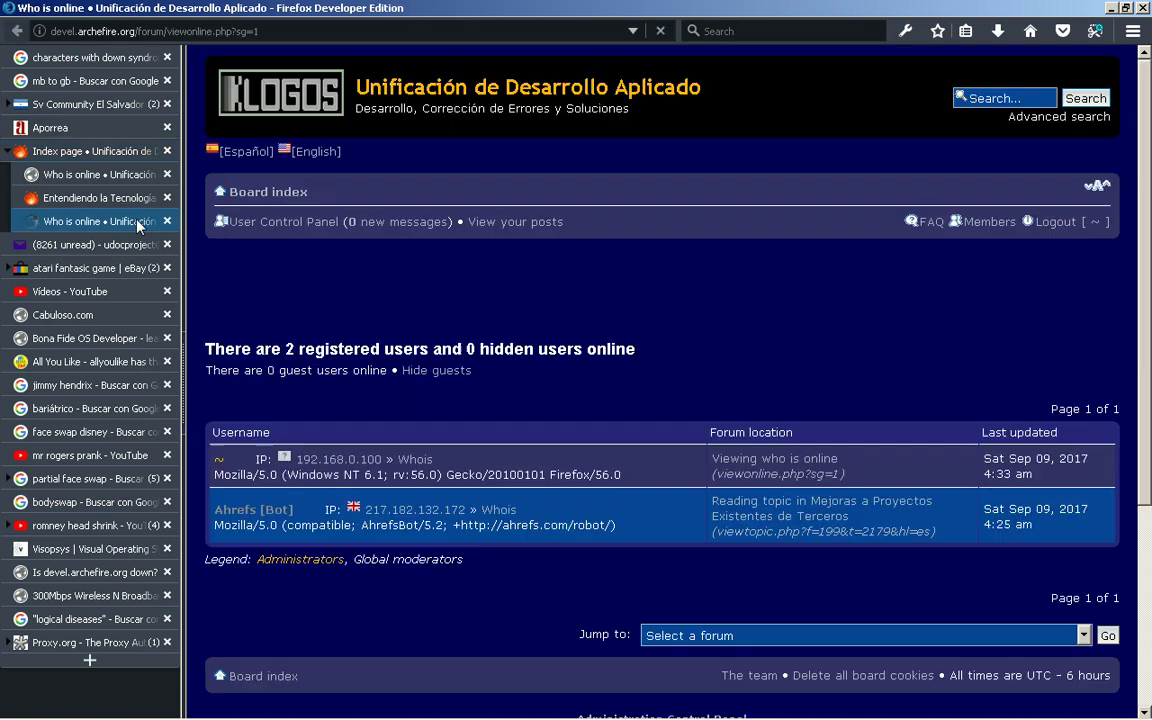